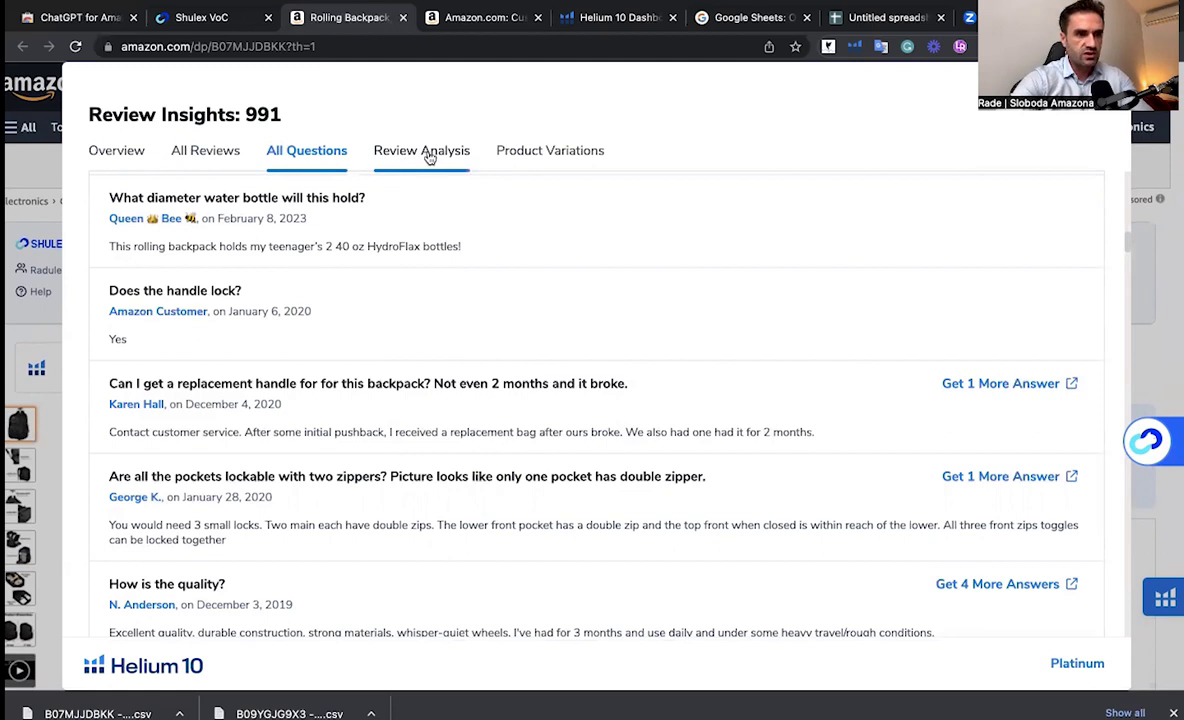
Open the review analysis of the rolling backpack, look over its keyword phrases, and export the analysis
click(429, 156)
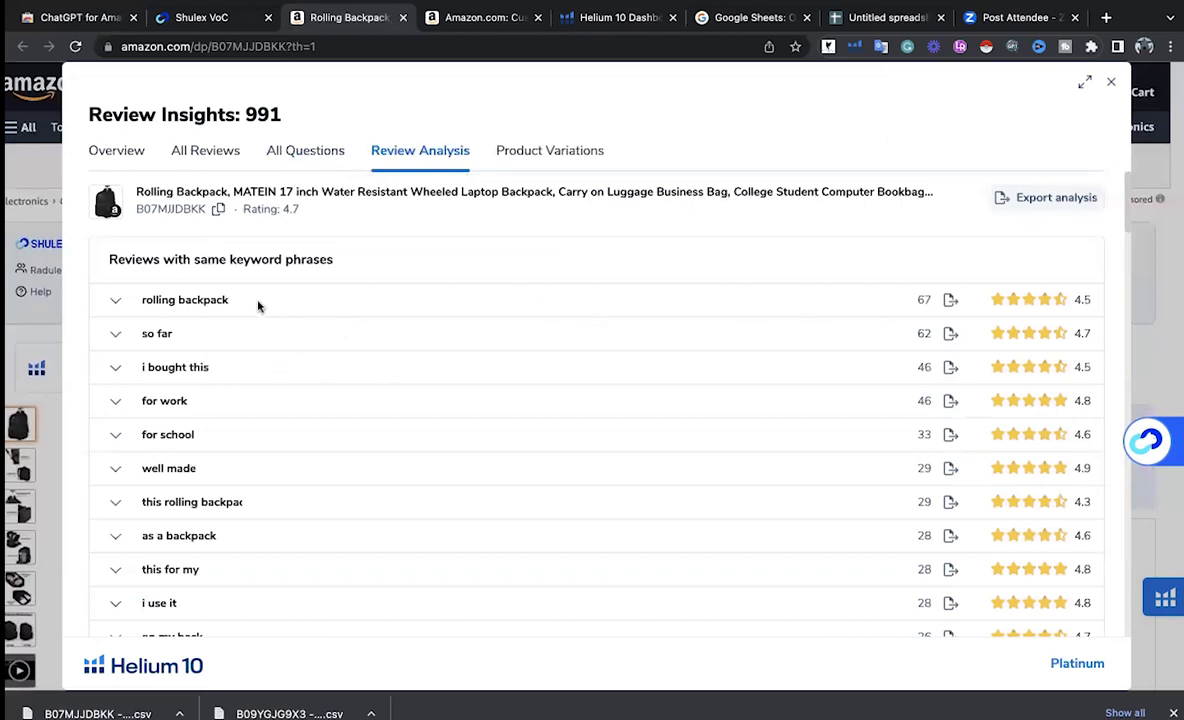
scroll(291, 344, down, 3)
scroll(291, 344, up, 1)
scroll(290, 344, down, 6)
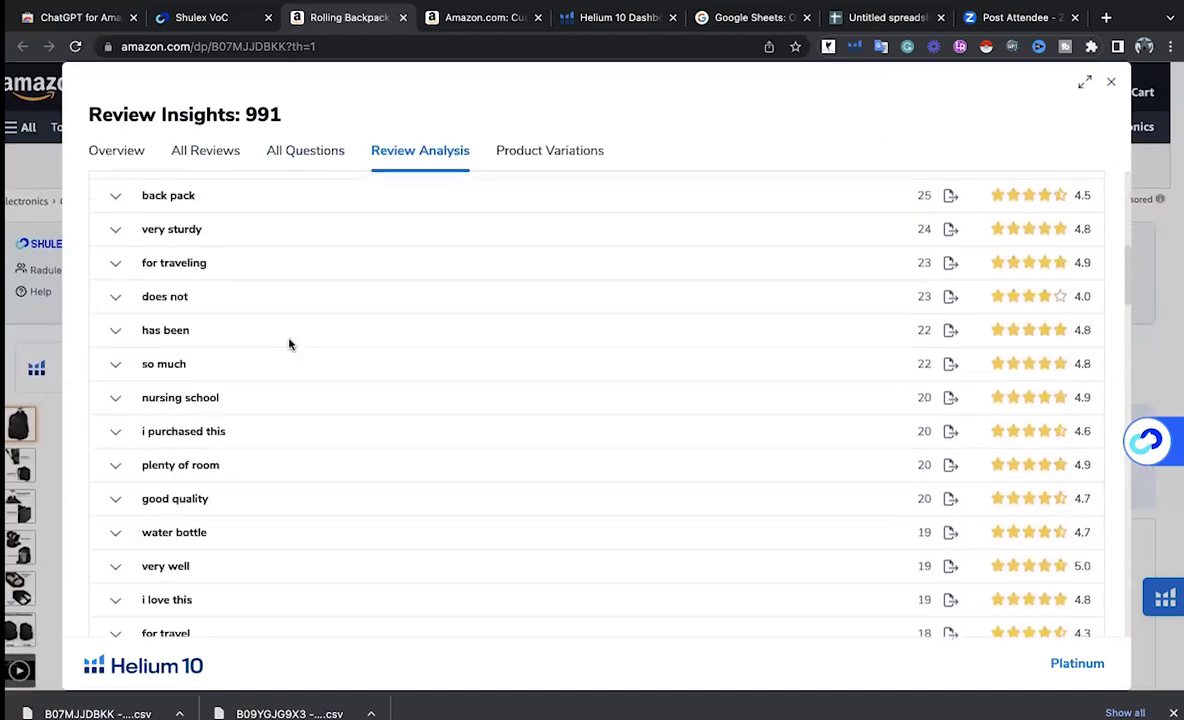
scroll(287, 344, up, 10)
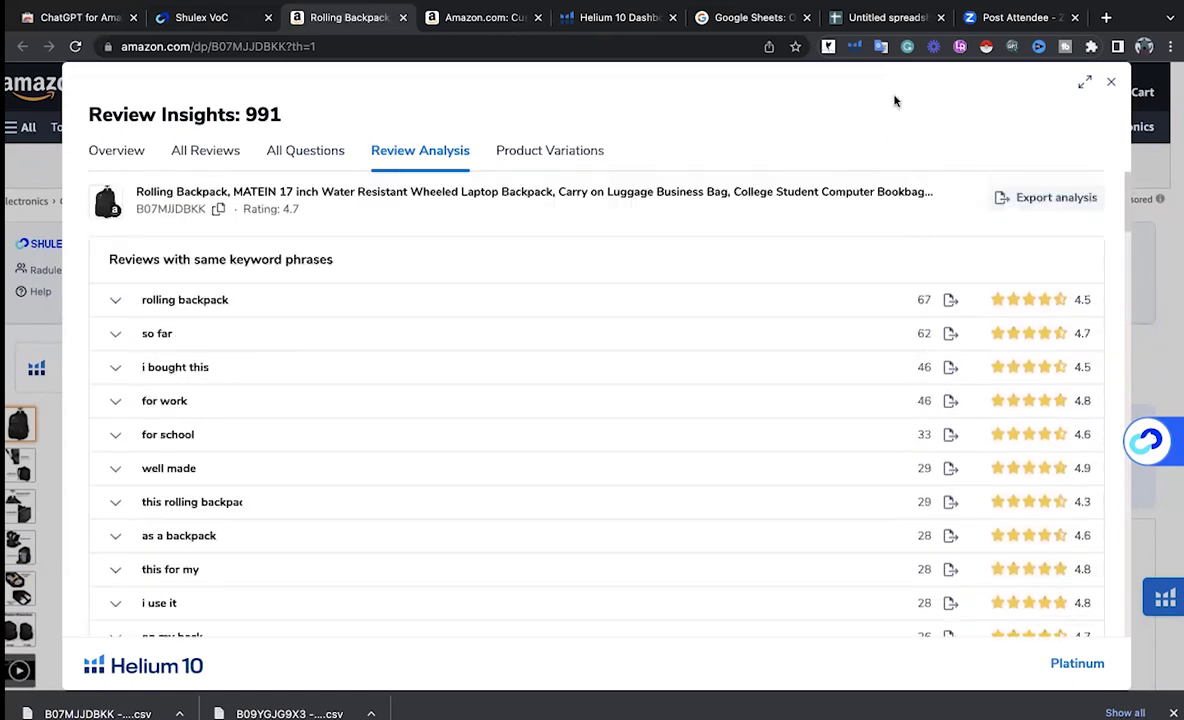
click(1058, 203)
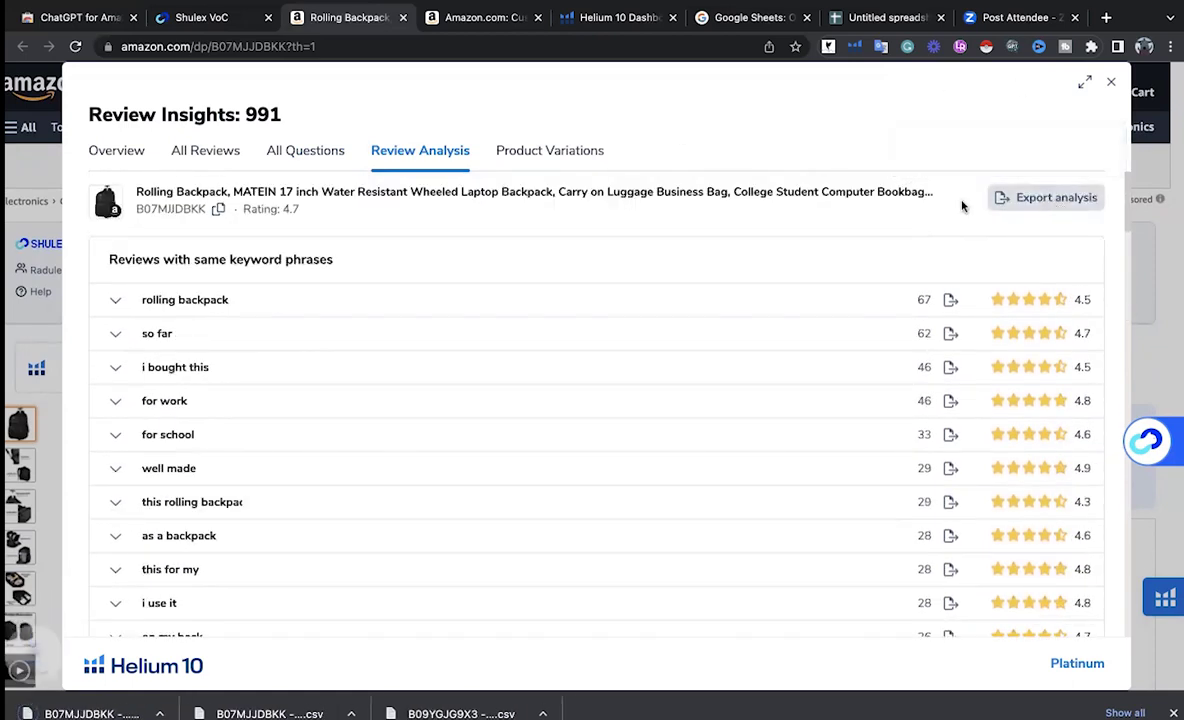
Switch to the Google Sheets keyword spreadsheet, apply a filter to the entire sheet, and look at the Appeared column's filter values
click(877, 18)
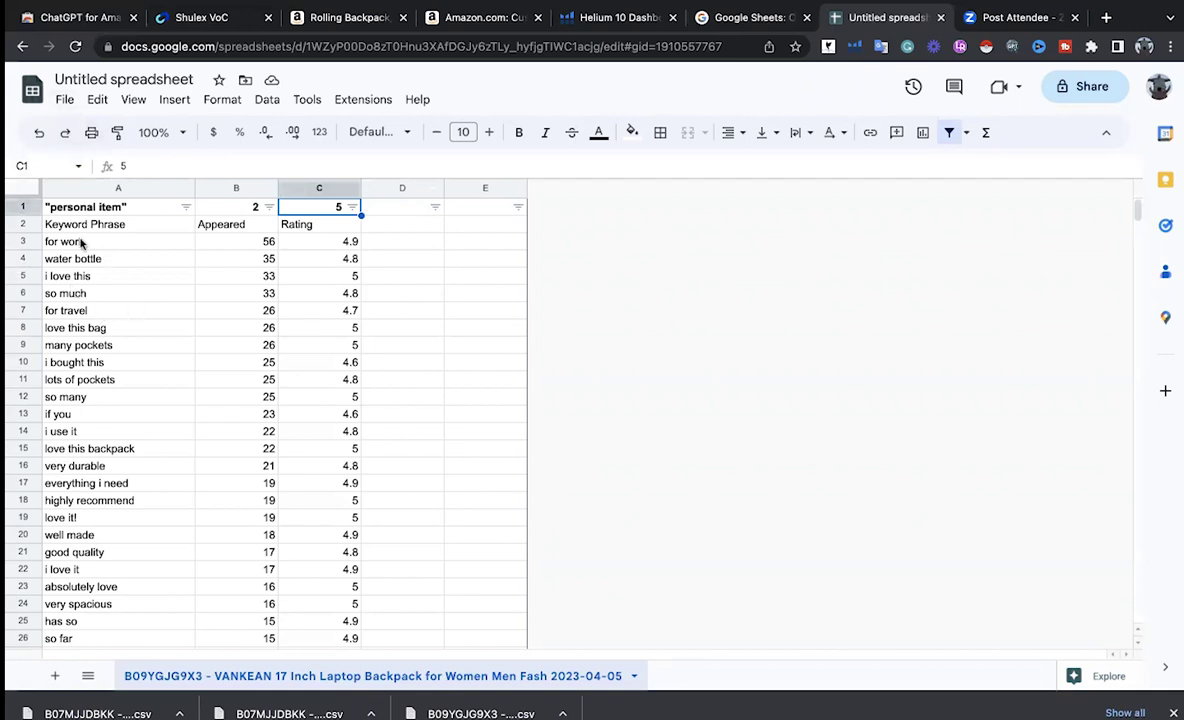
click(25, 190)
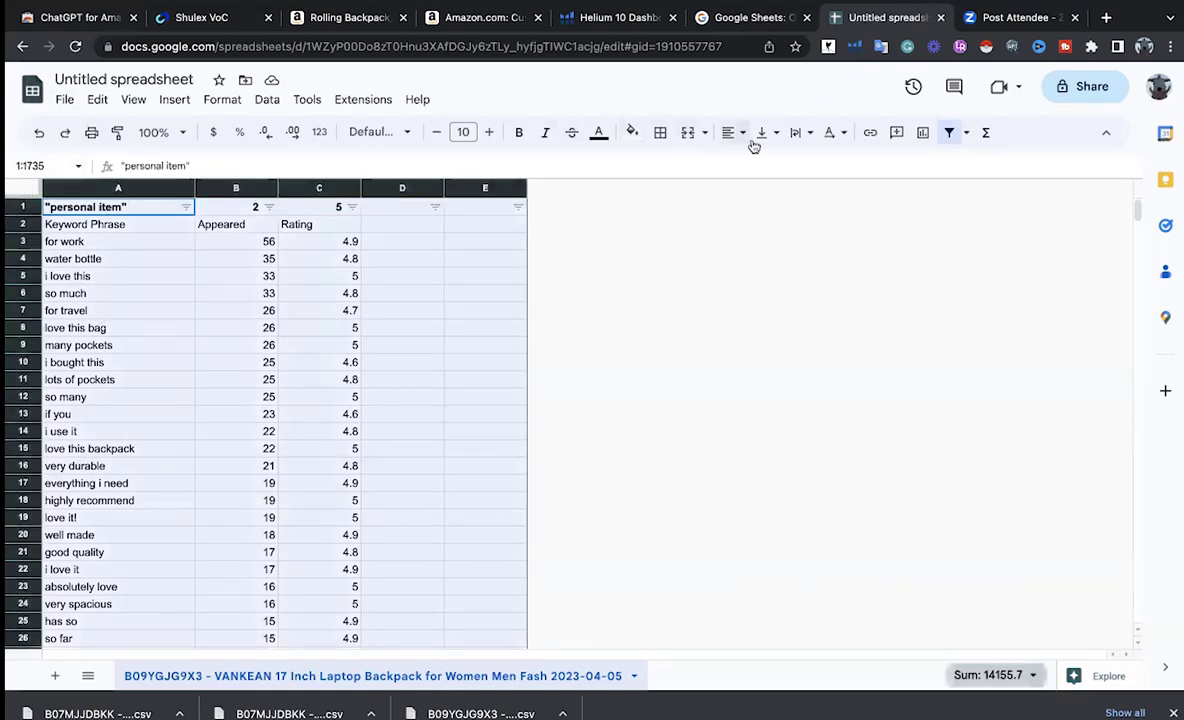
click(950, 139)
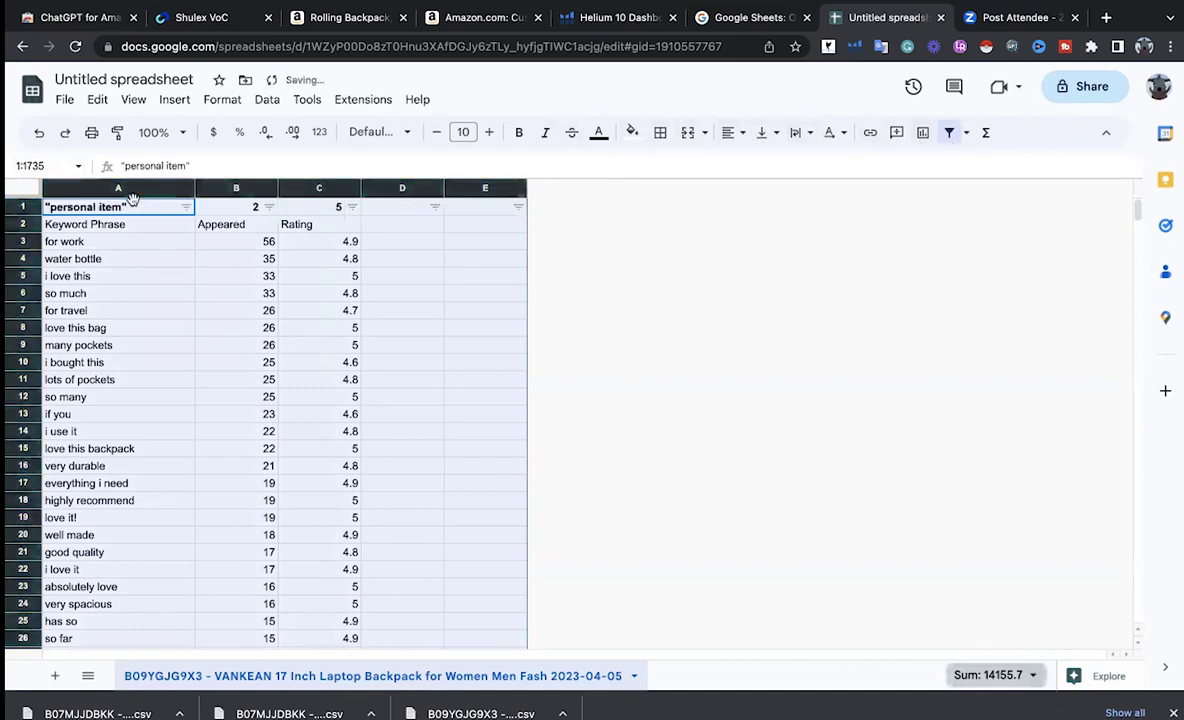
click(268, 206)
scroll(95, 503, down, 2)
scroll(95, 503, down, 5)
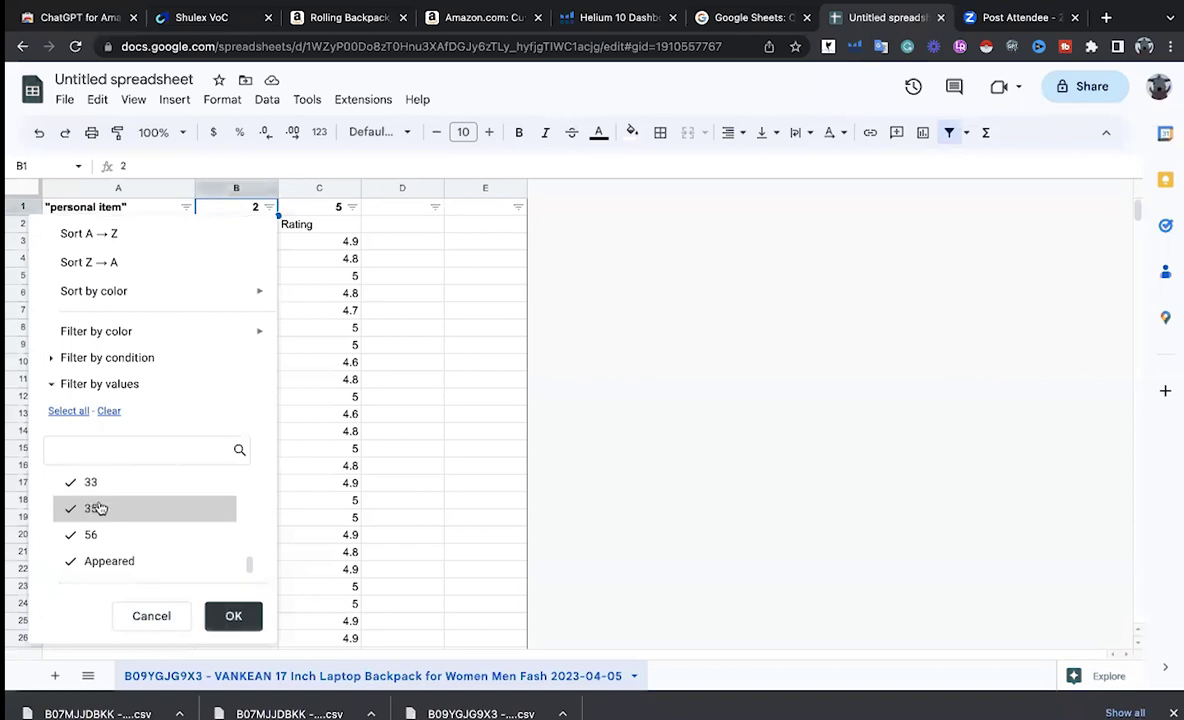
click(320, 190)
Exclude the values 5, 4.9 and 4.8 in the Rating column's value filter
click(351, 207)
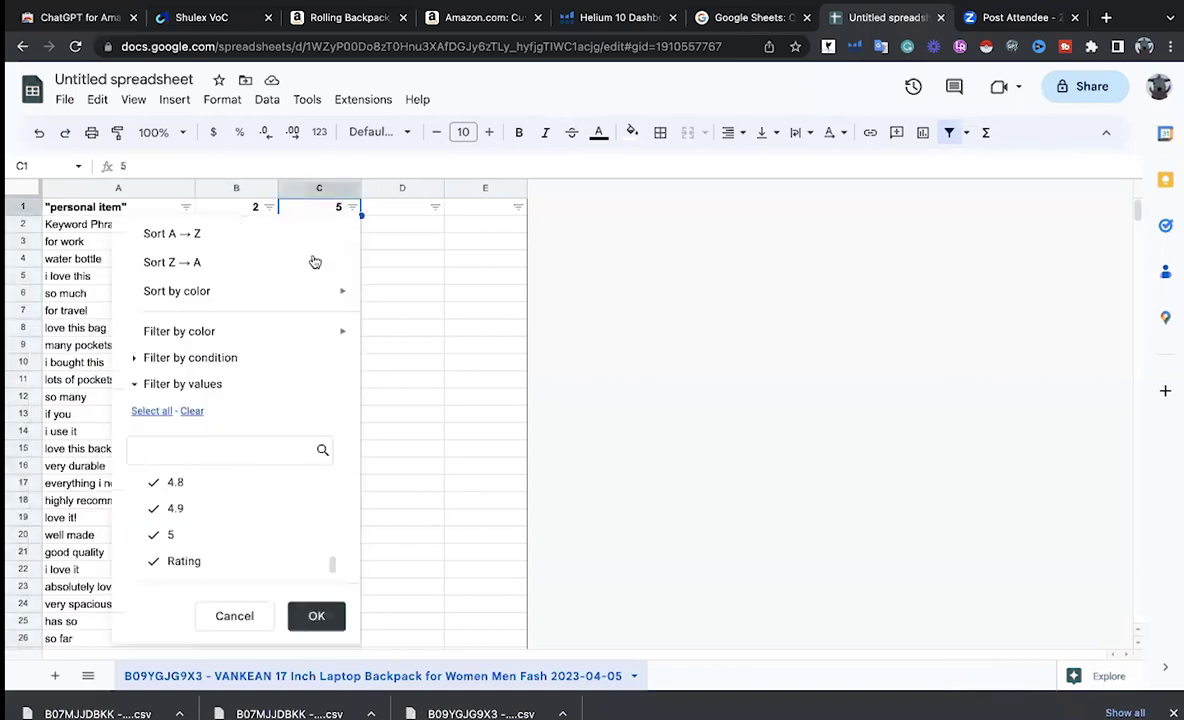
click(156, 535)
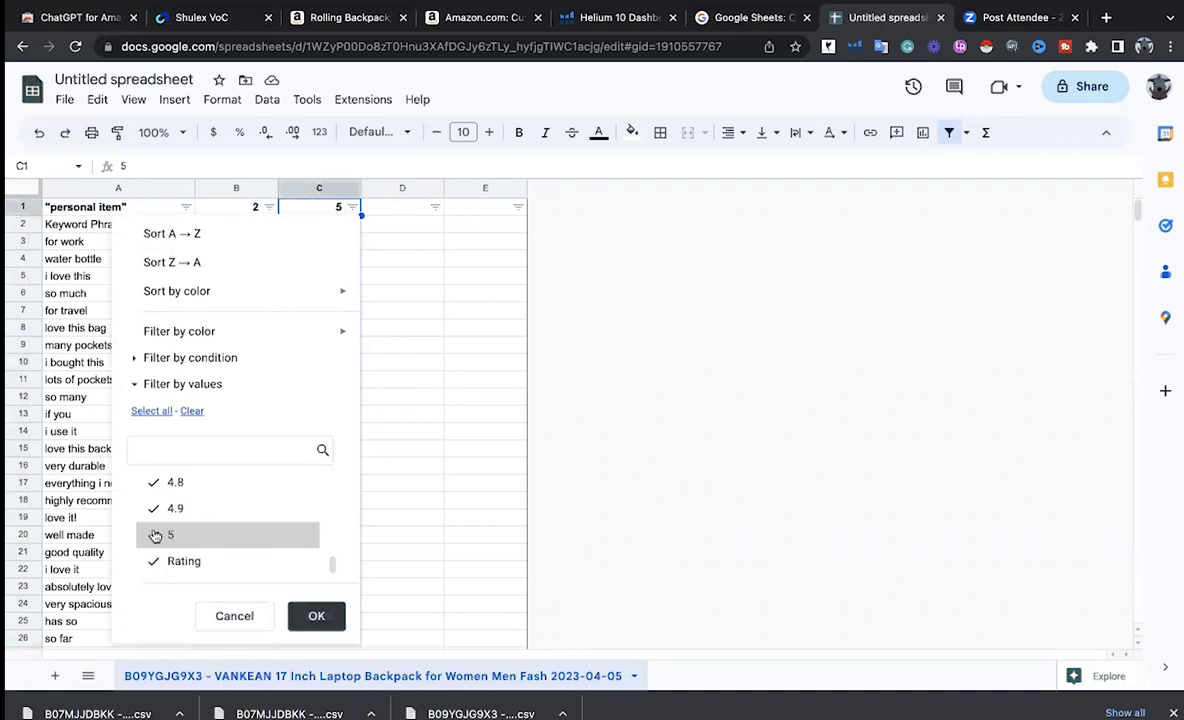
click(153, 508)
click(153, 485)
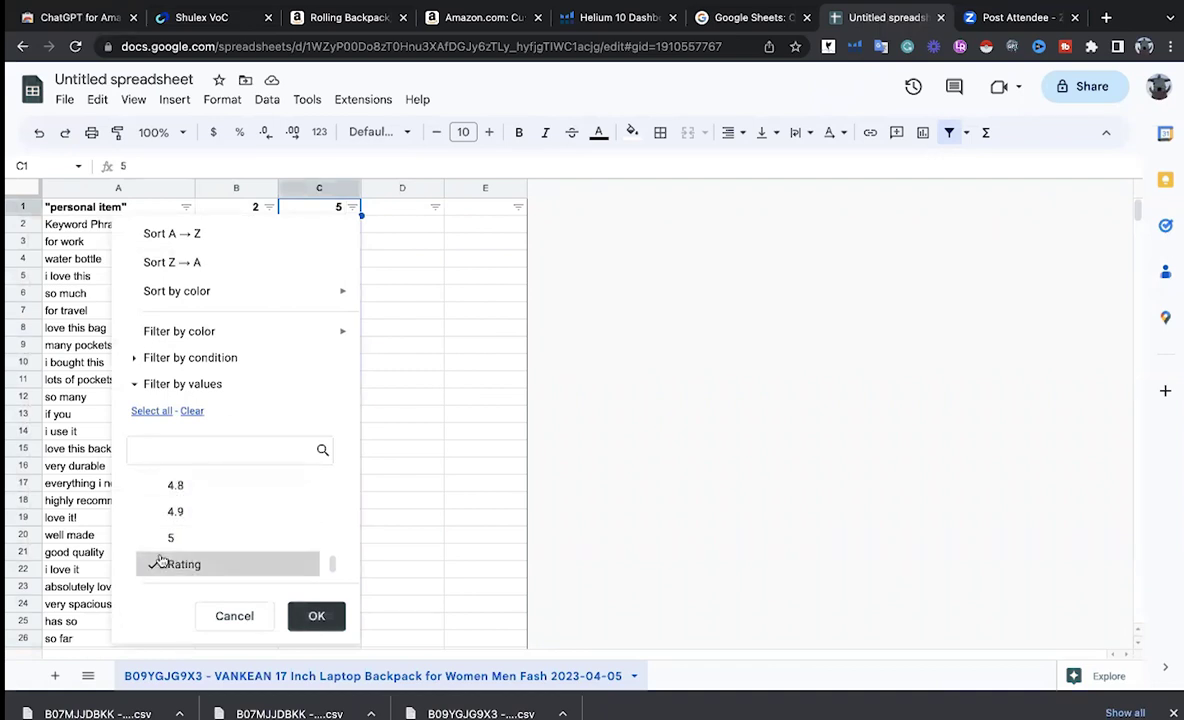
Exclude the ratings 4.3, 4.4, 4.5, 4.6 and 4.7 in the same value filter
scroll(166, 513, up, 3)
scroll(163, 519, down, 1)
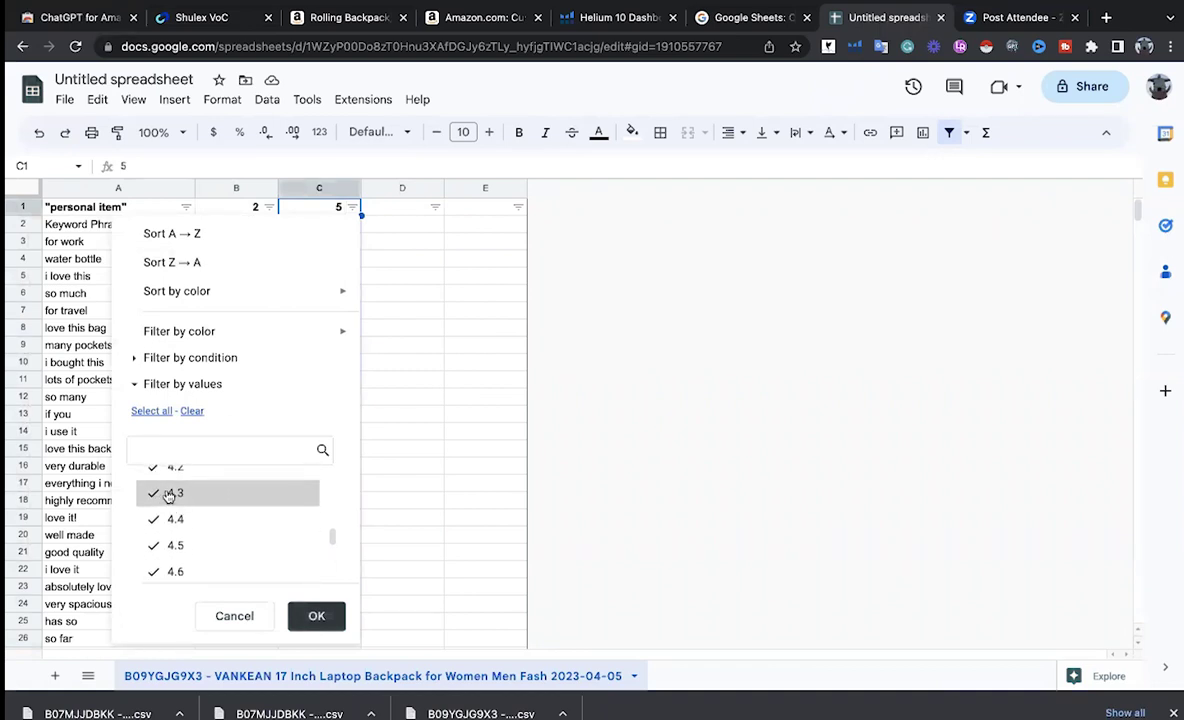
click(149, 496)
click(151, 519)
click(152, 545)
scroll(157, 548, down, 2)
click(155, 530)
click(155, 506)
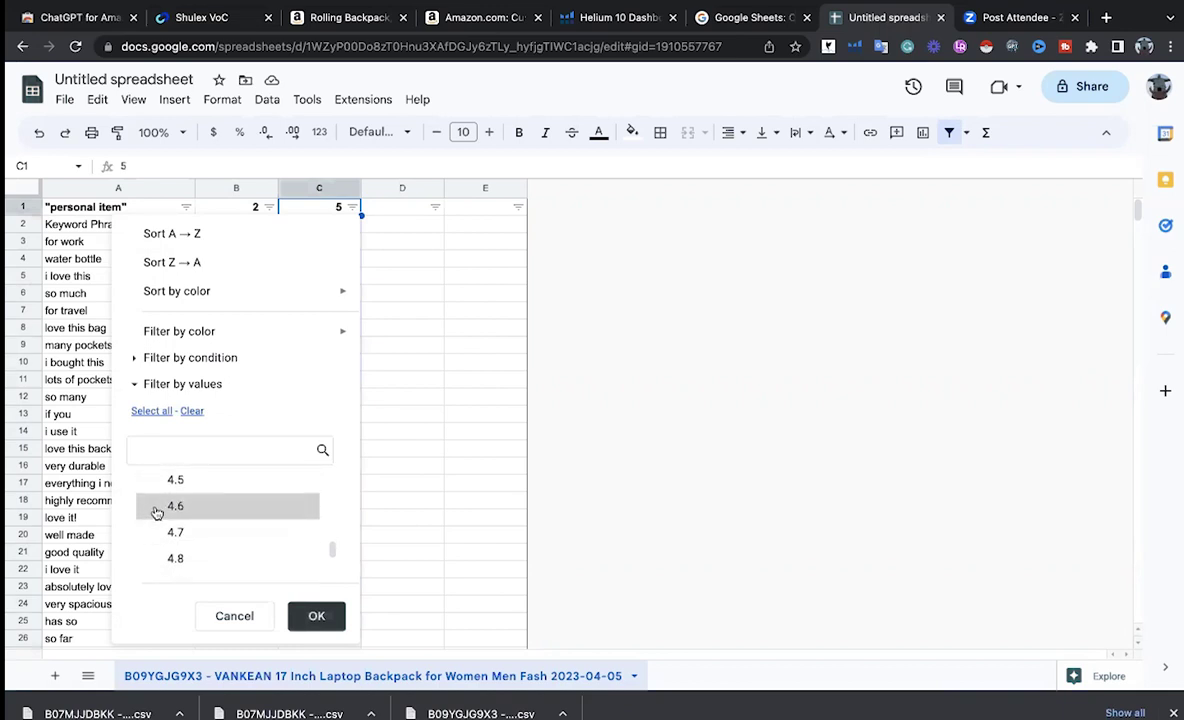
Exclude the ratings 4.2, 4, 3.9 and 3.7 as well, and apply the filter to the Rating column
scroll(178, 513, up, 5)
scroll(165, 520, down, 3)
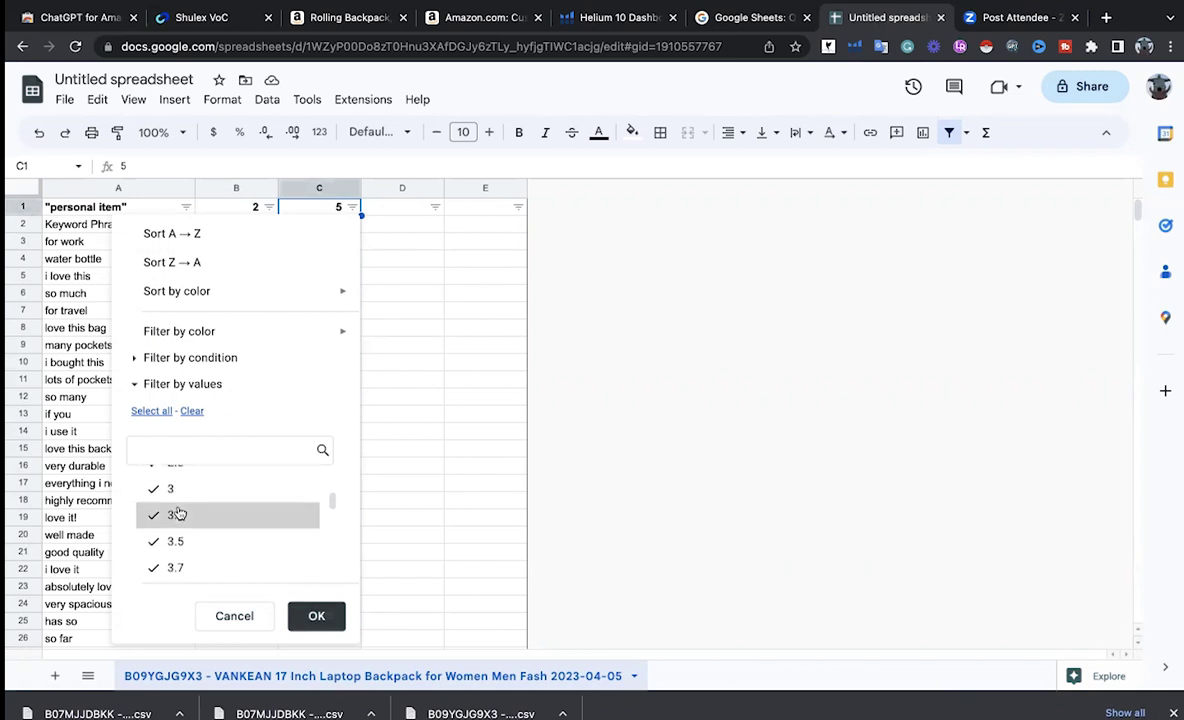
click(157, 541)
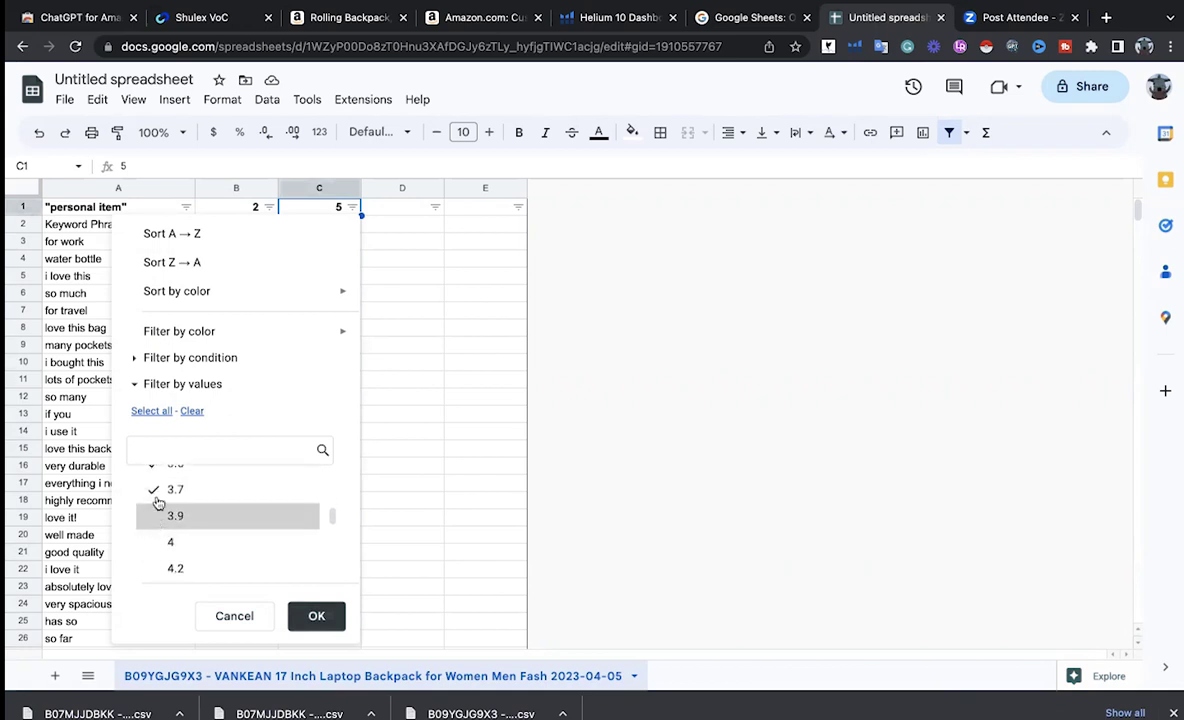
click(155, 490)
scroll(155, 500, up, 2)
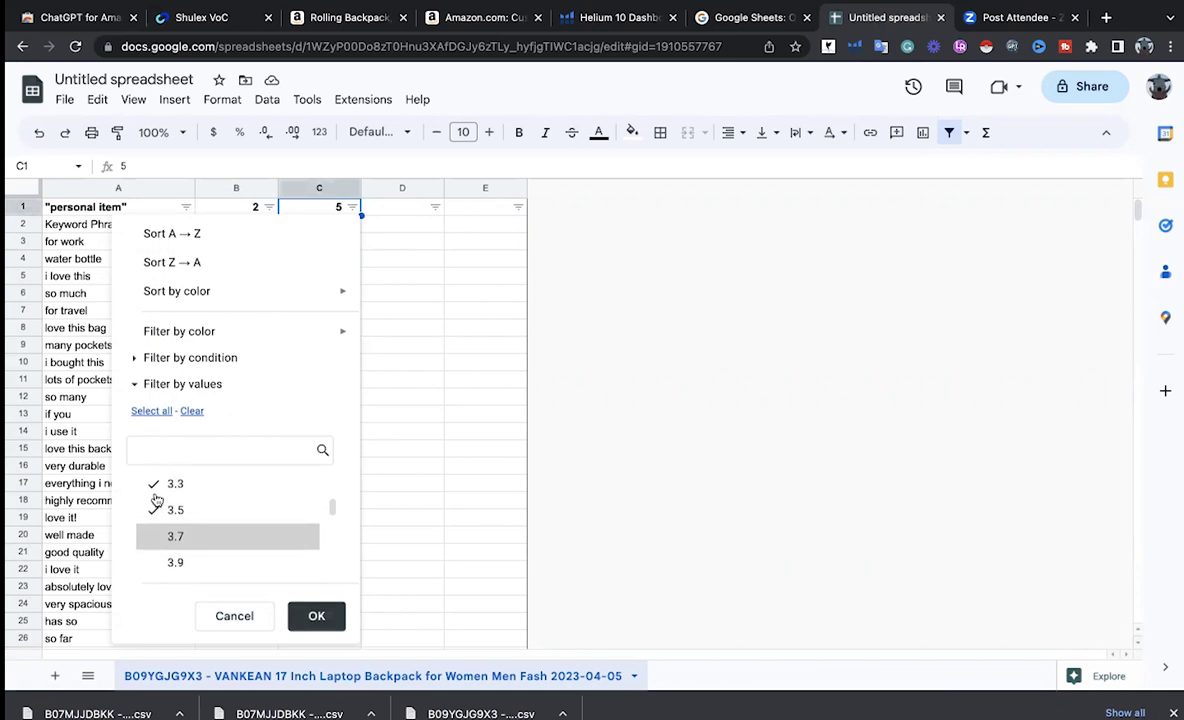
click(316, 615)
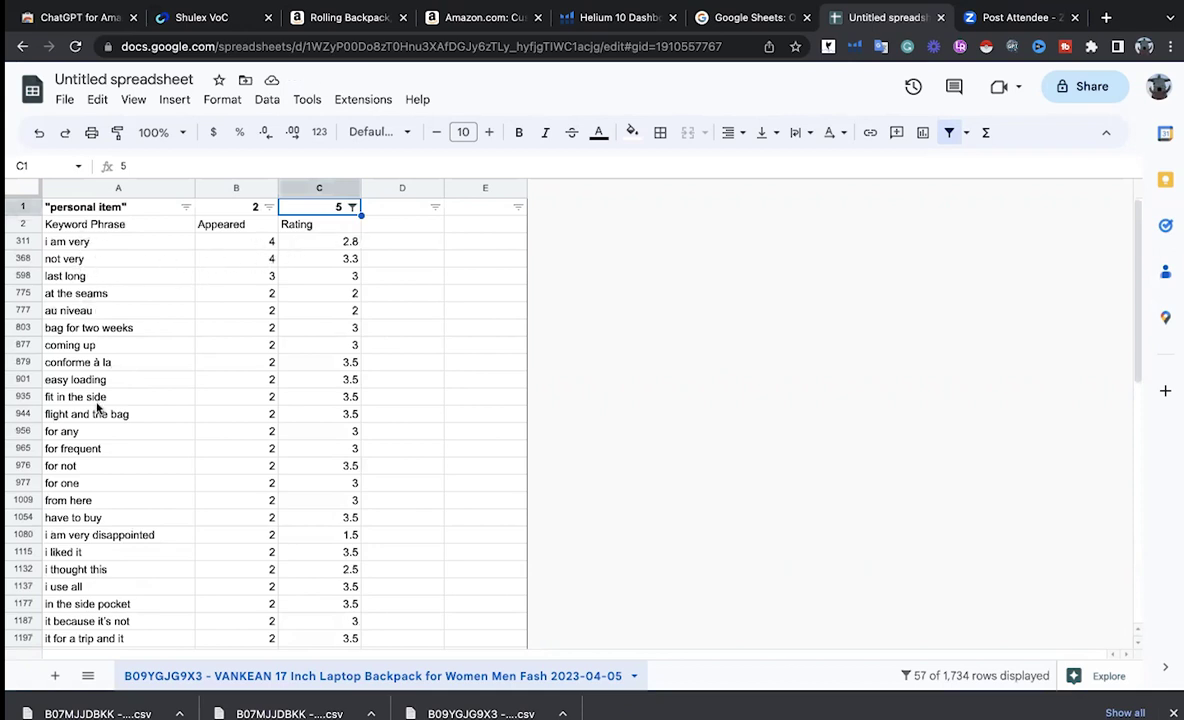
Examine the filtered low-rated keyword phrases down to the end of the sheet for recurring customer complaints
scroll(97, 407, down, 1)
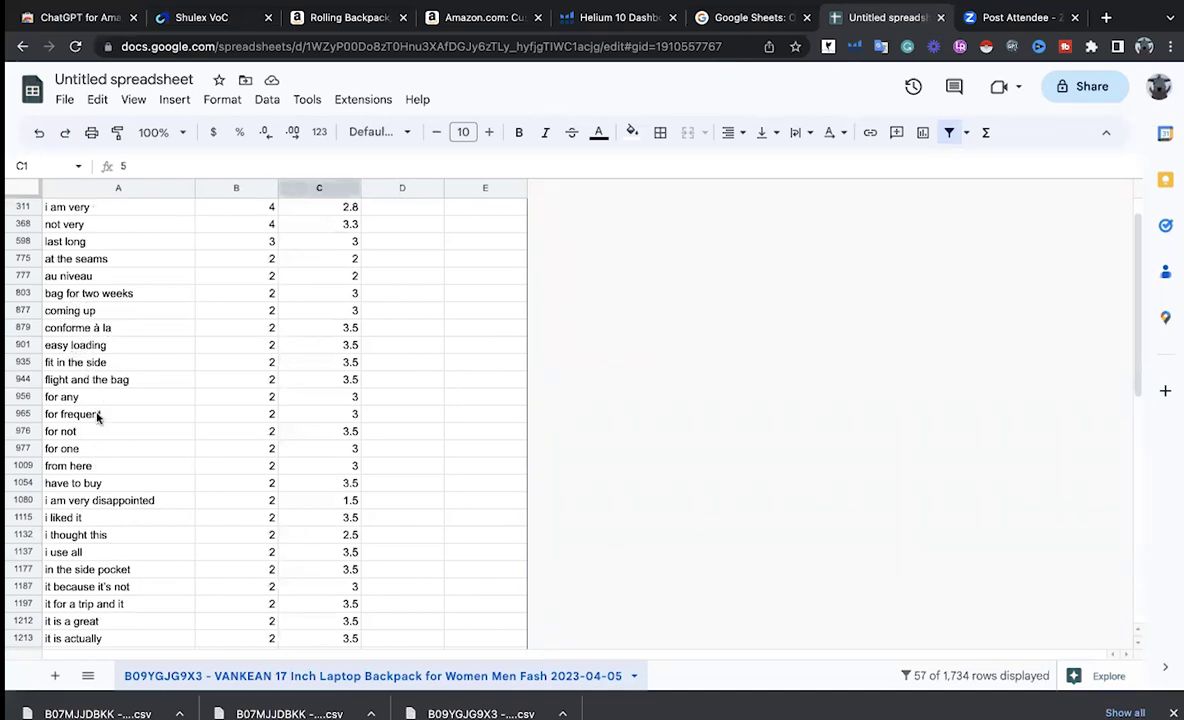
scroll(97, 417, down, 5)
scroll(94, 446, down, 2)
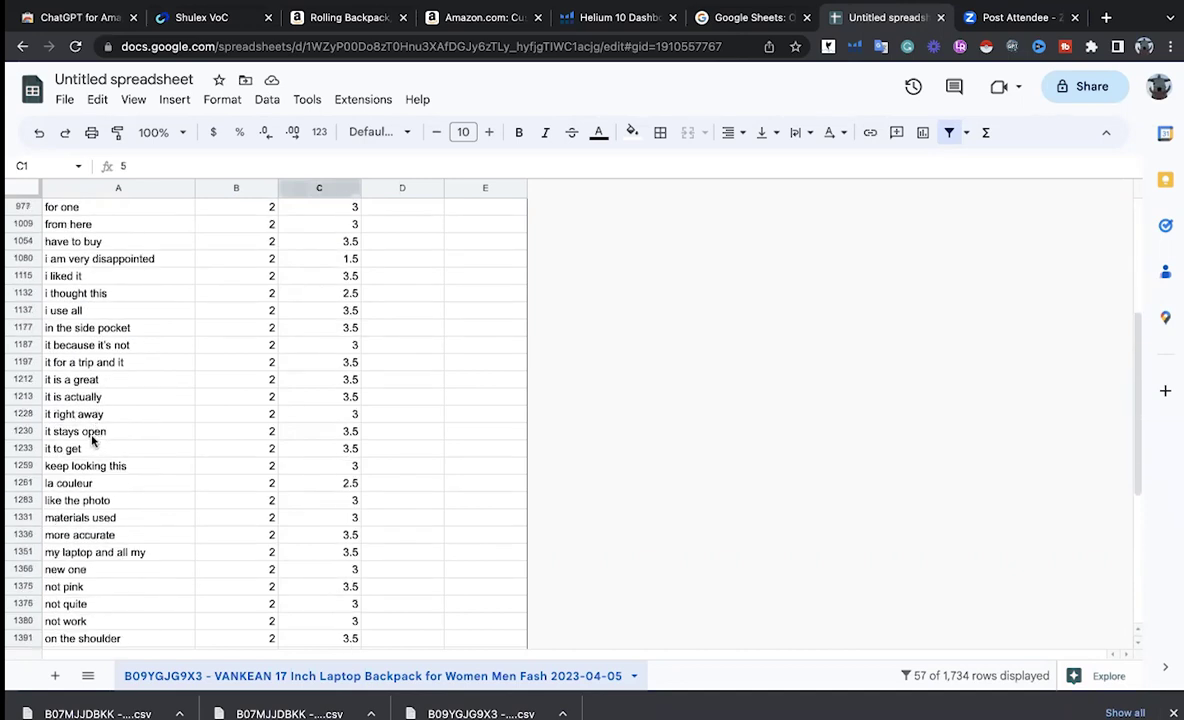
scroll(92, 438, down, 2)
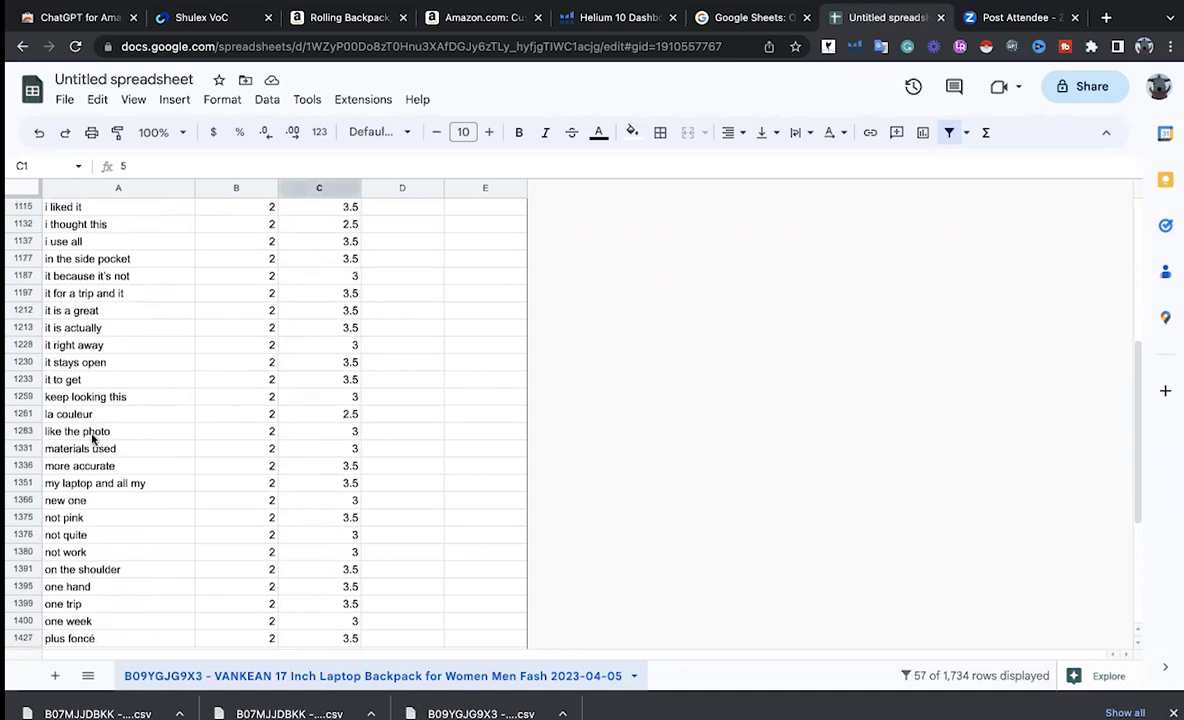
scroll(92, 431, down, 2)
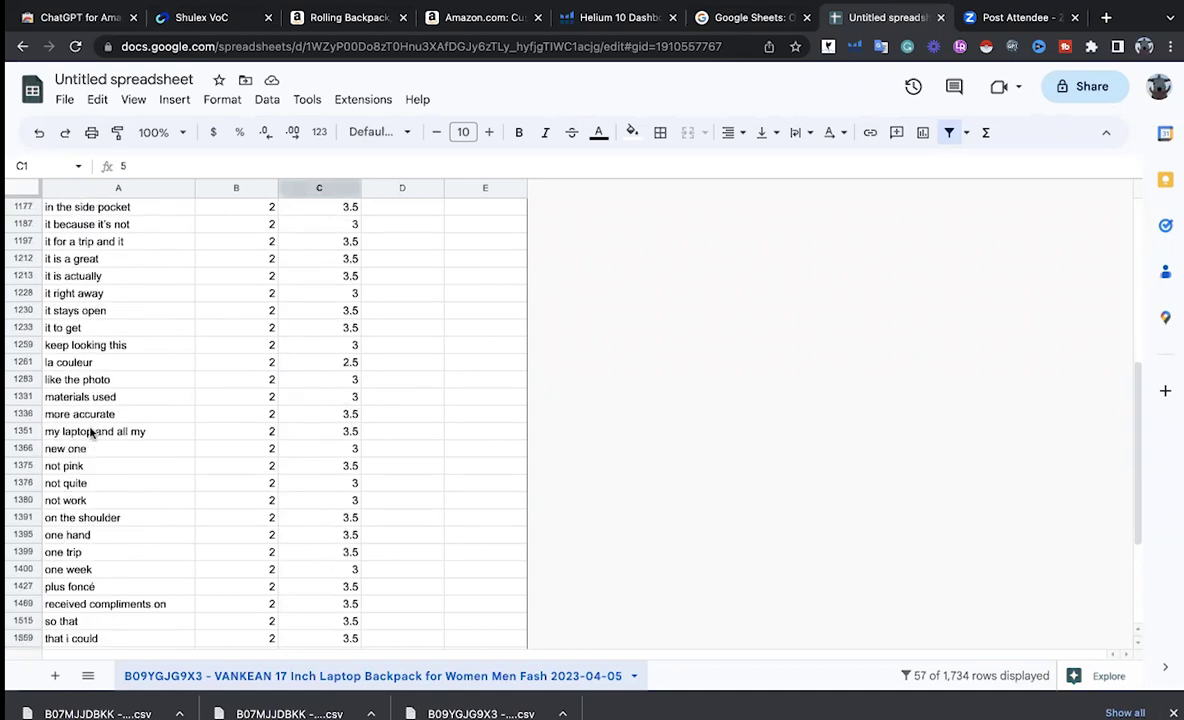
scroll(87, 429, down, 2)
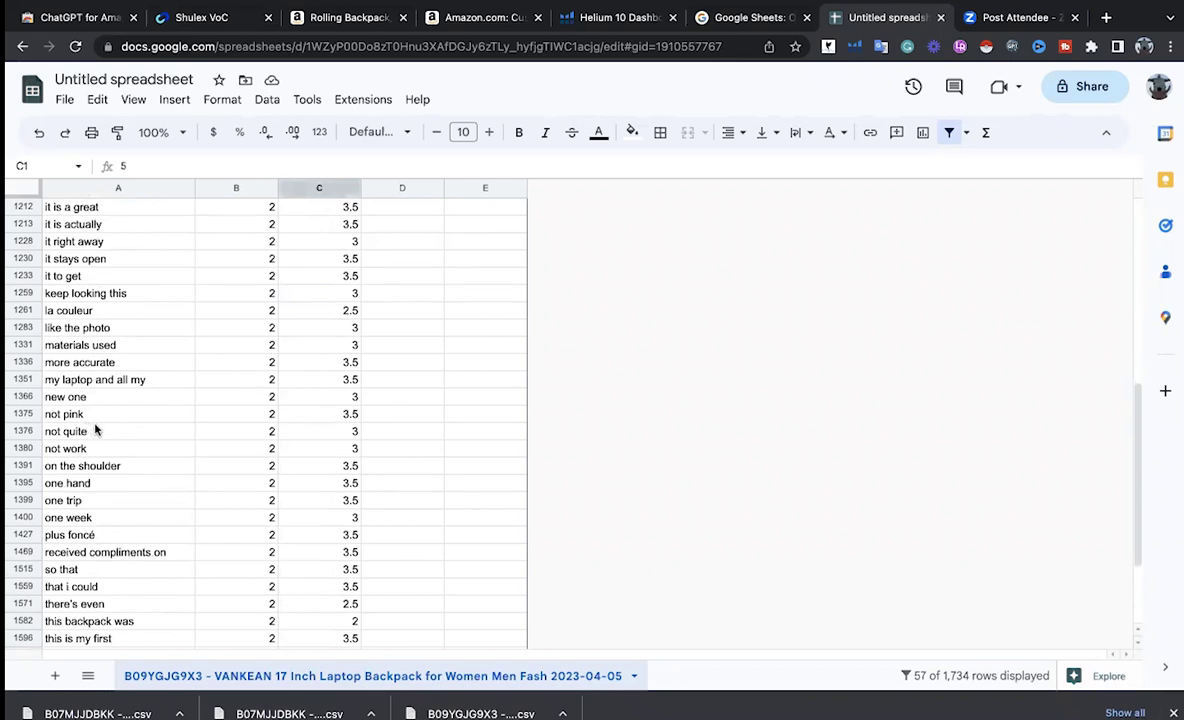
scroll(95, 430, down, 3)
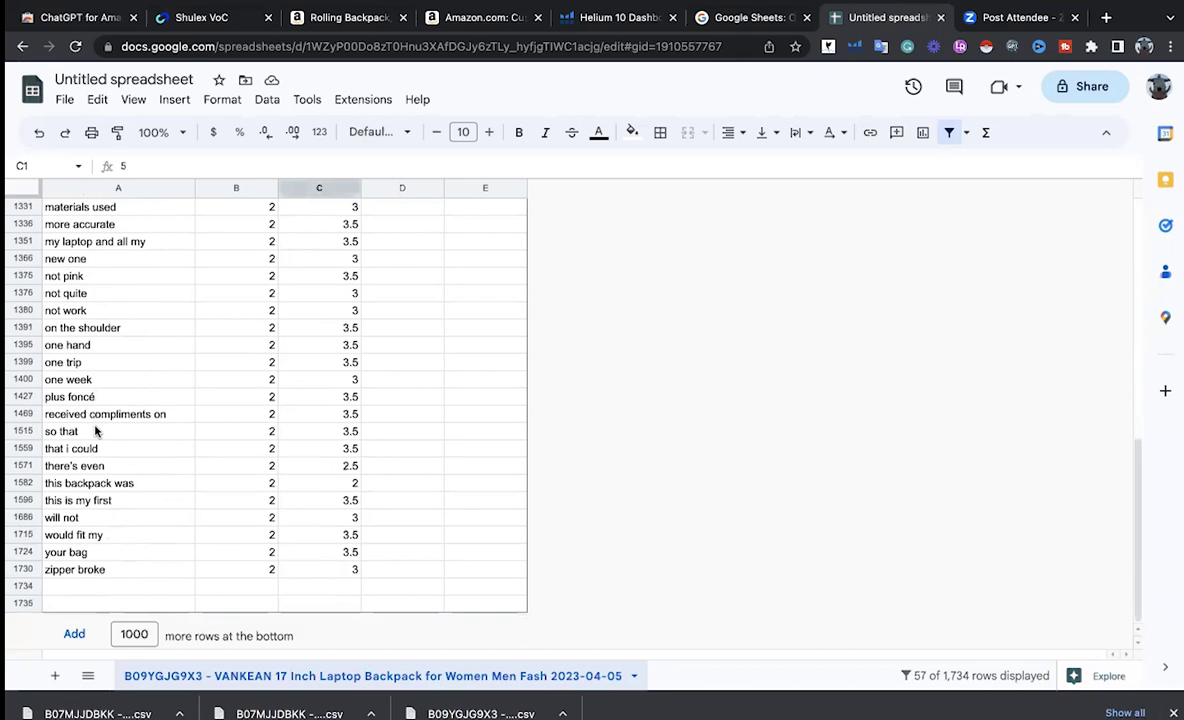
scroll(95, 430, up, 3)
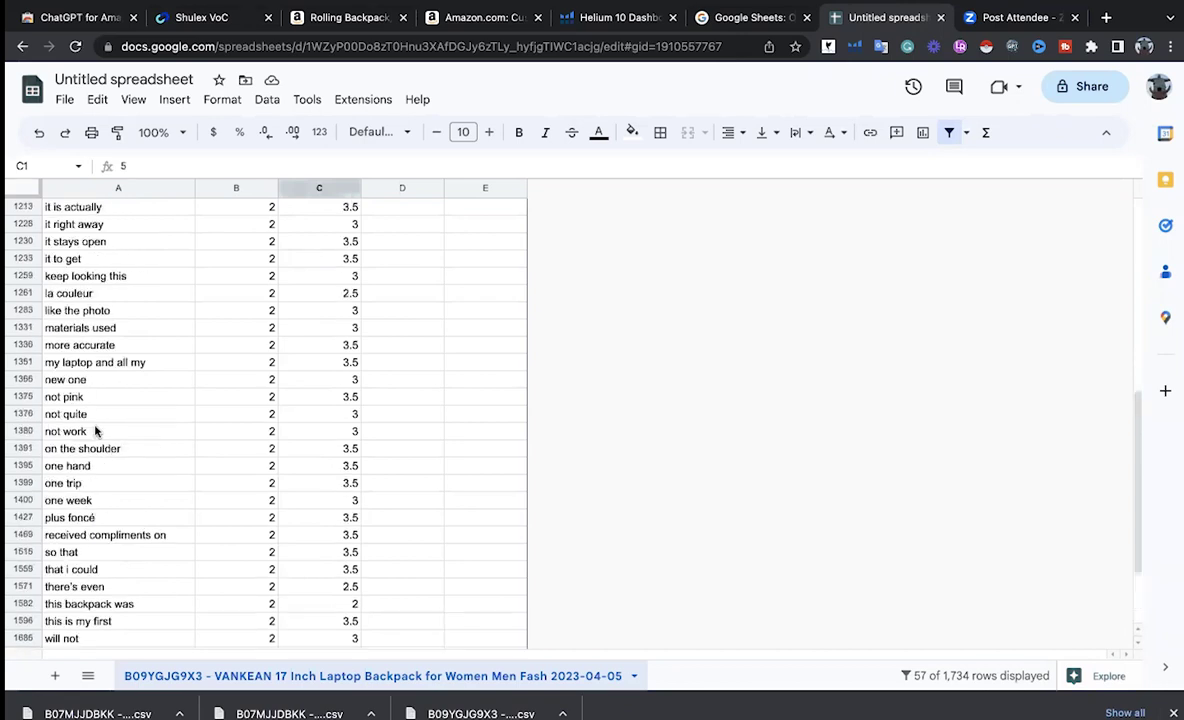
scroll(97, 432, down, 3)
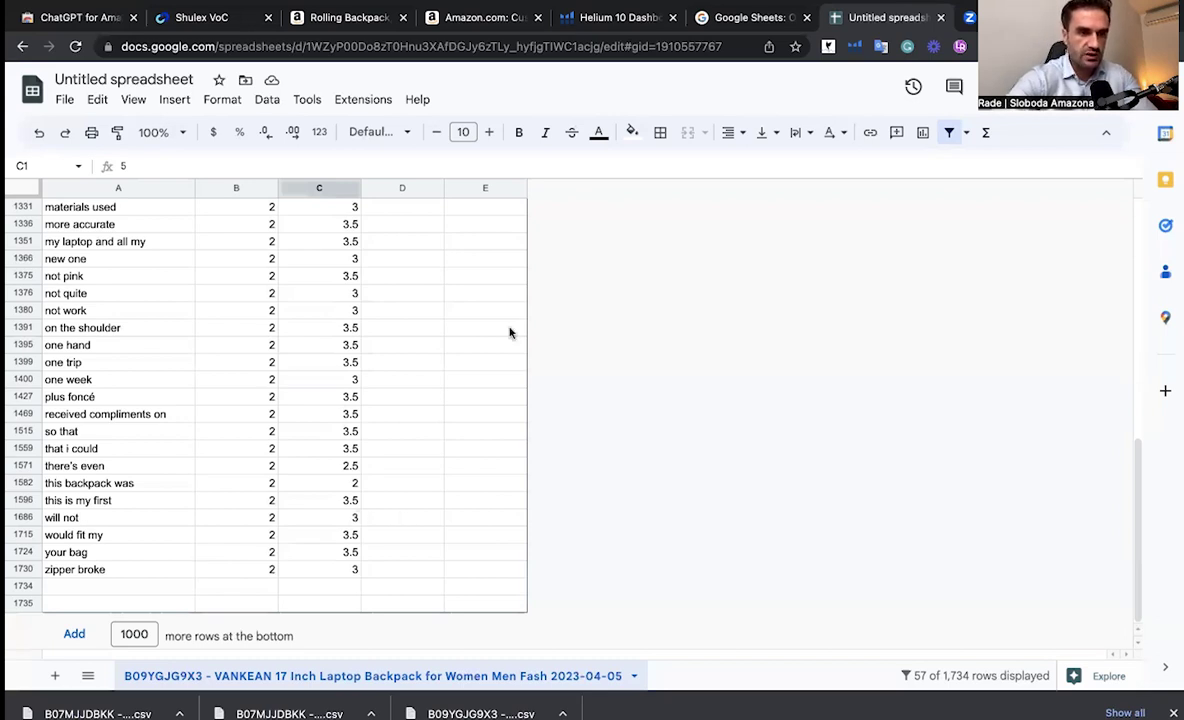
View the backpack's Amazon customer reviews page and the Chrome Web Store page of ChatGPT for Amazon & Shopify - ShulexVOC
click(474, 18)
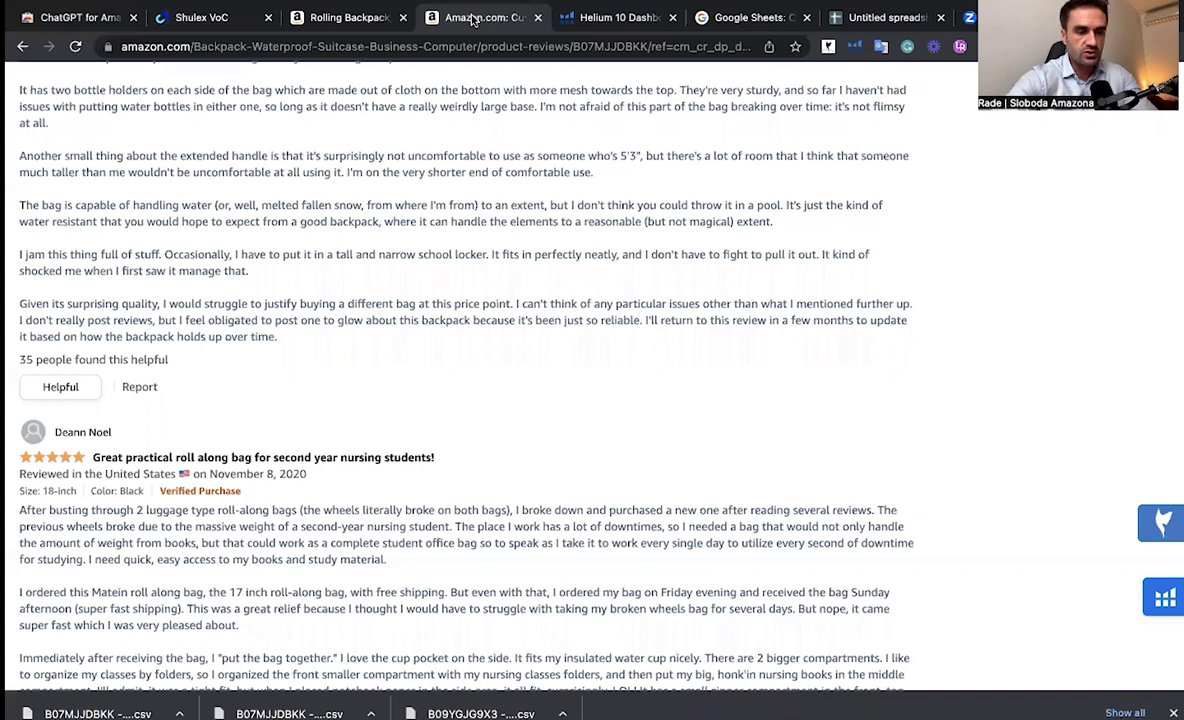
click(340, 18)
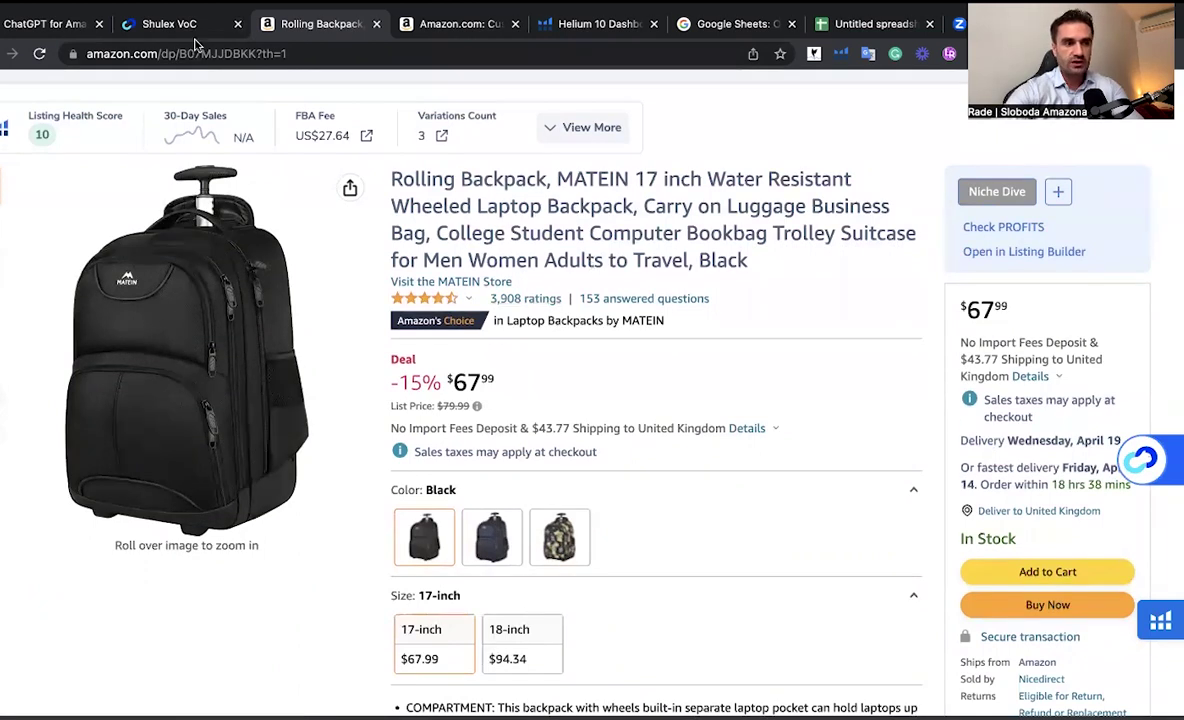
click(40, 22)
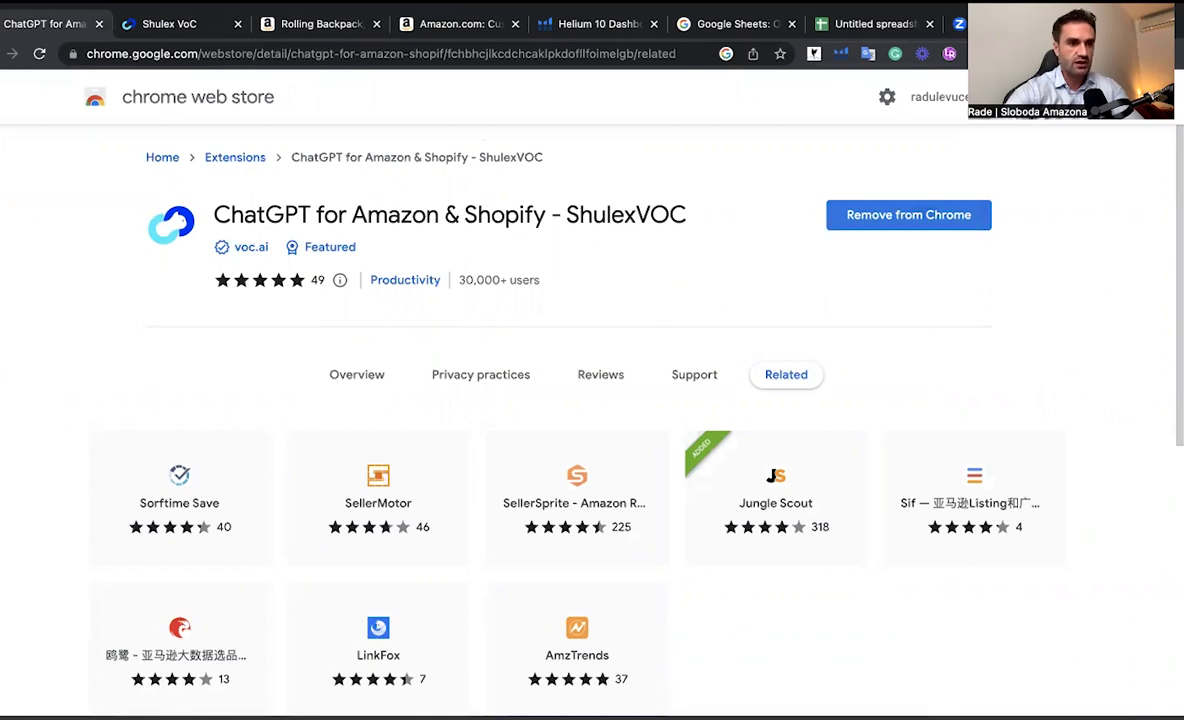
Return to the rolling backpack's Amazon listing, run ChatGPT Review Analysis, and look over the resulting customer insights
click(320, 26)
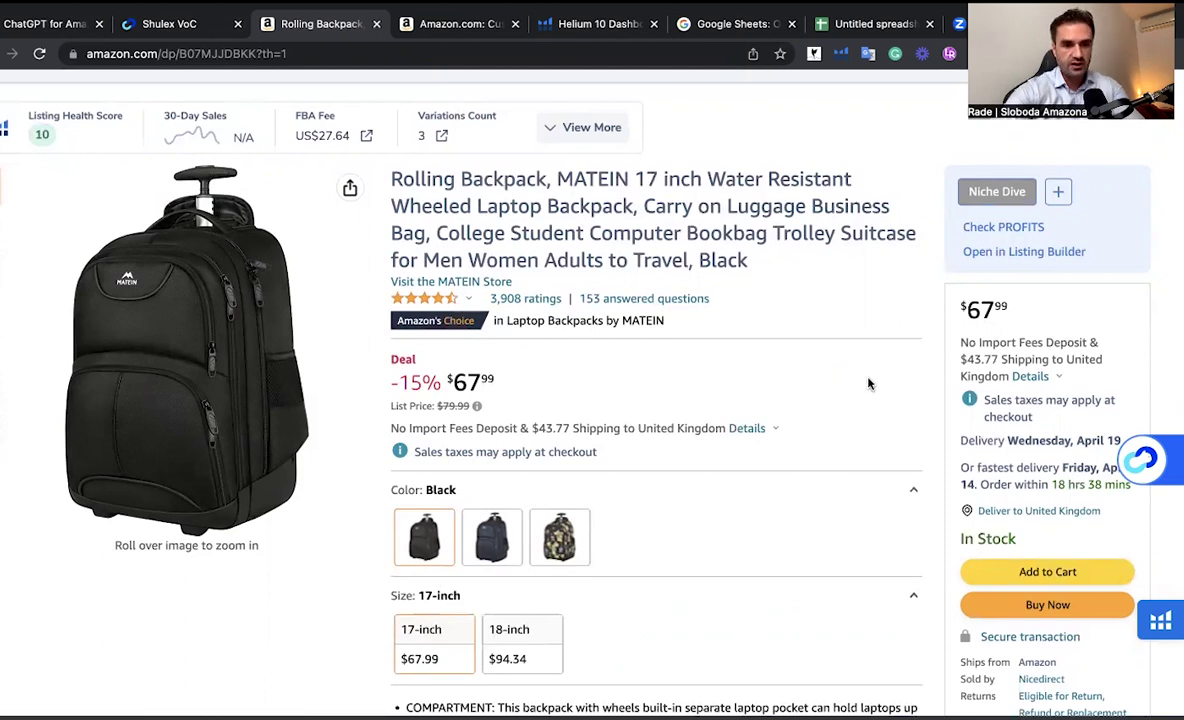
scroll(558, 518, up, 3)
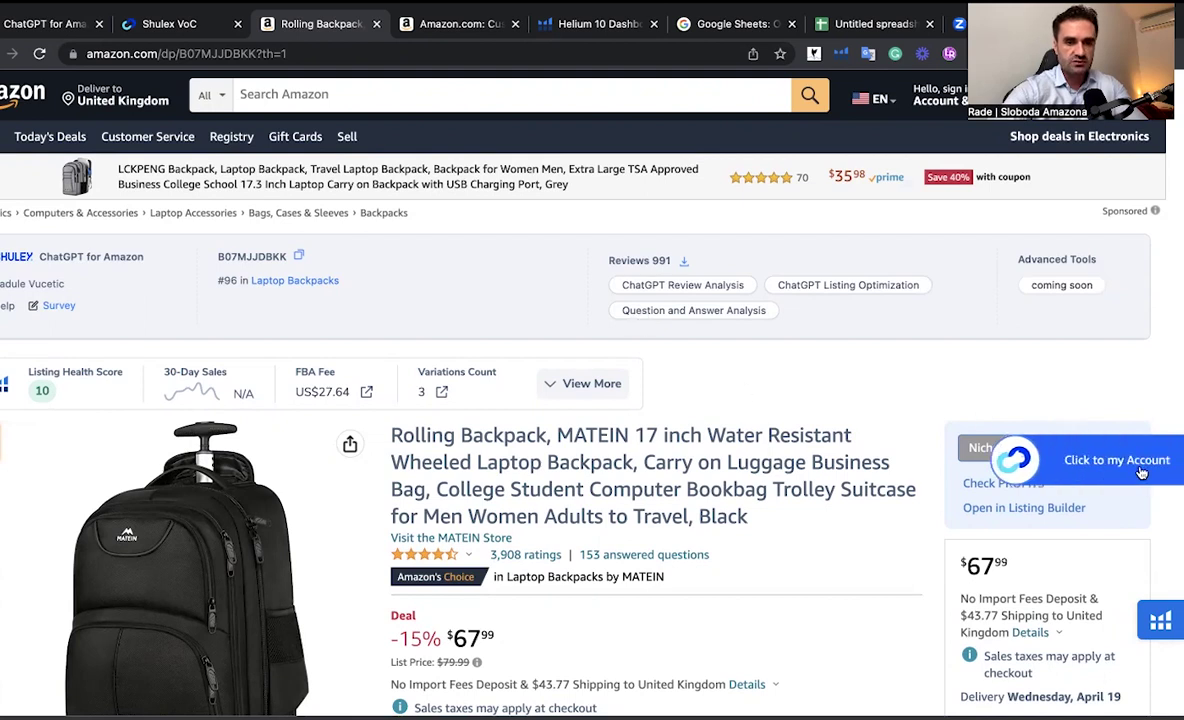
click(676, 288)
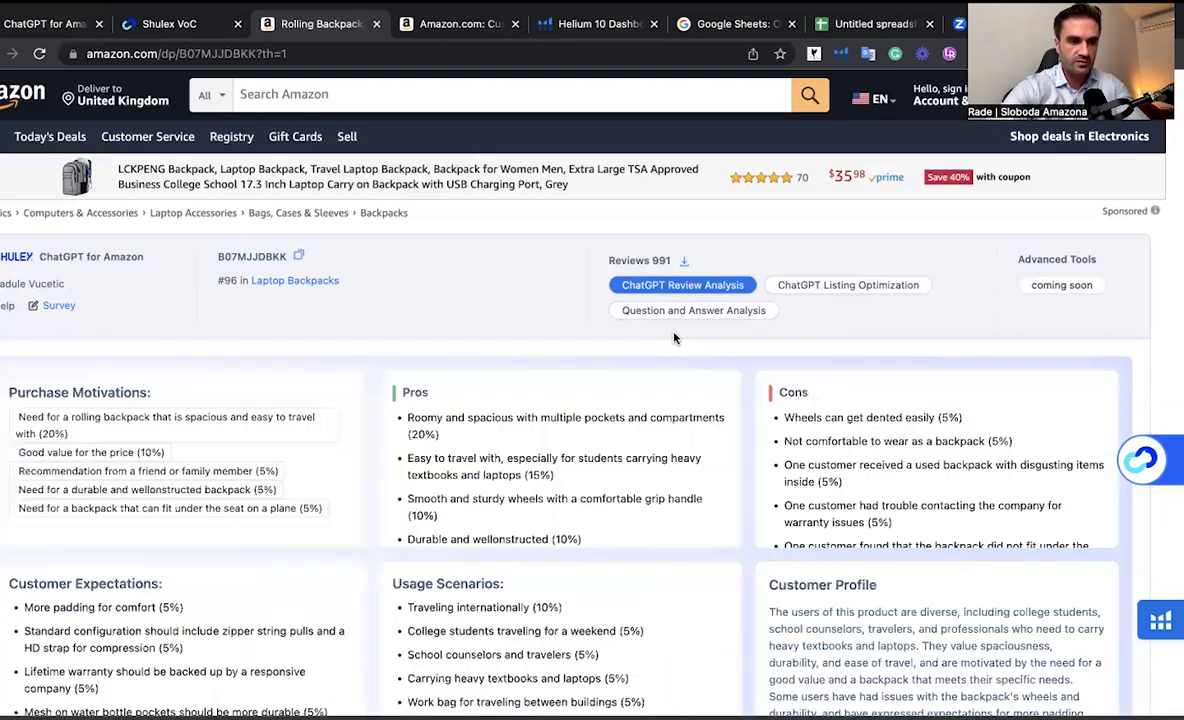
scroll(531, 304, down, 3)
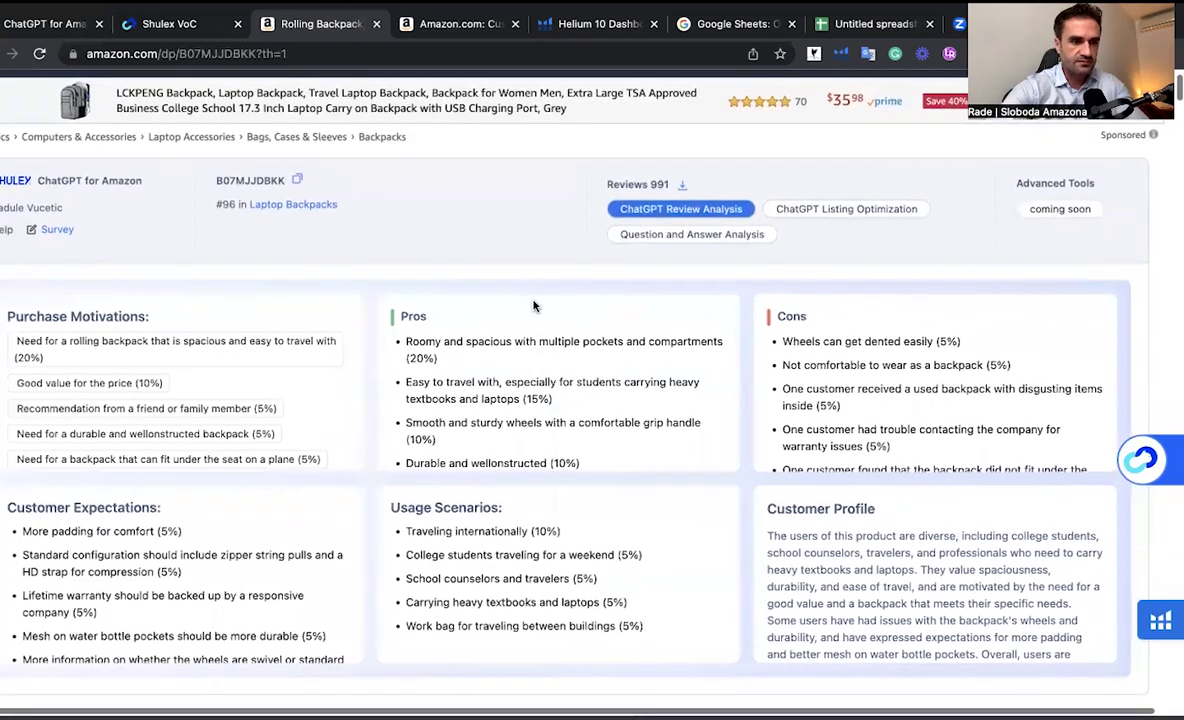
scroll(542, 305, up, 3)
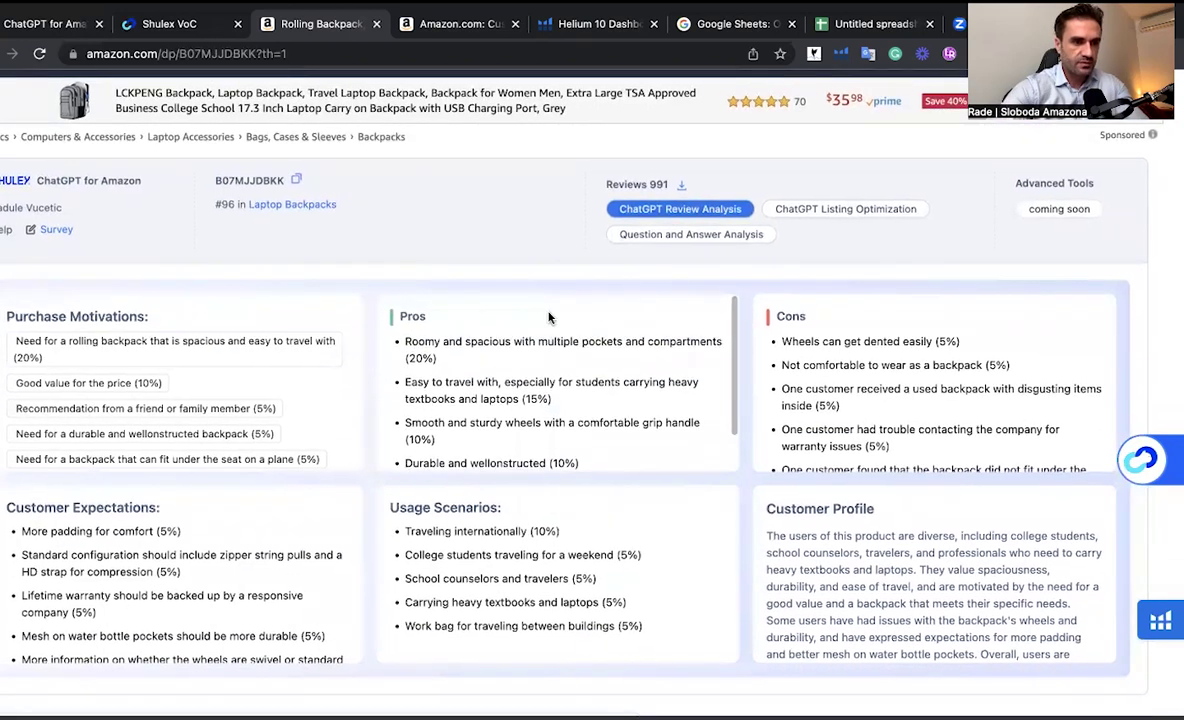
scroll(537, 386, up, 1)
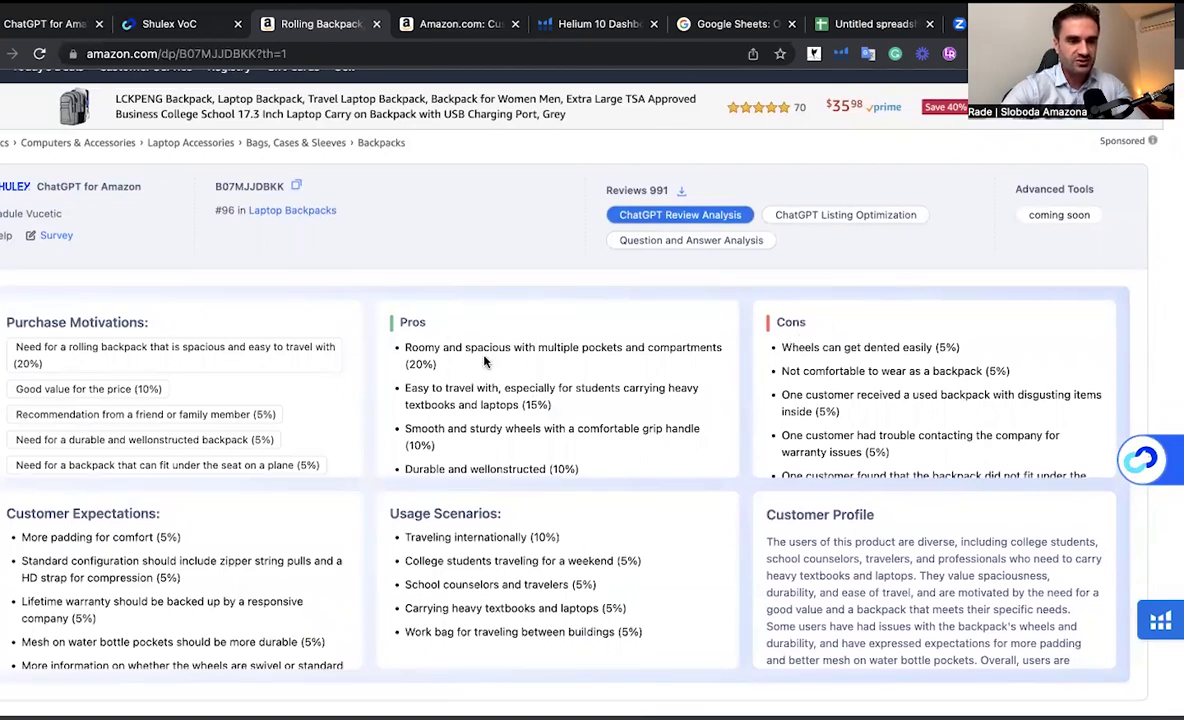
scroll(487, 346, down, 1)
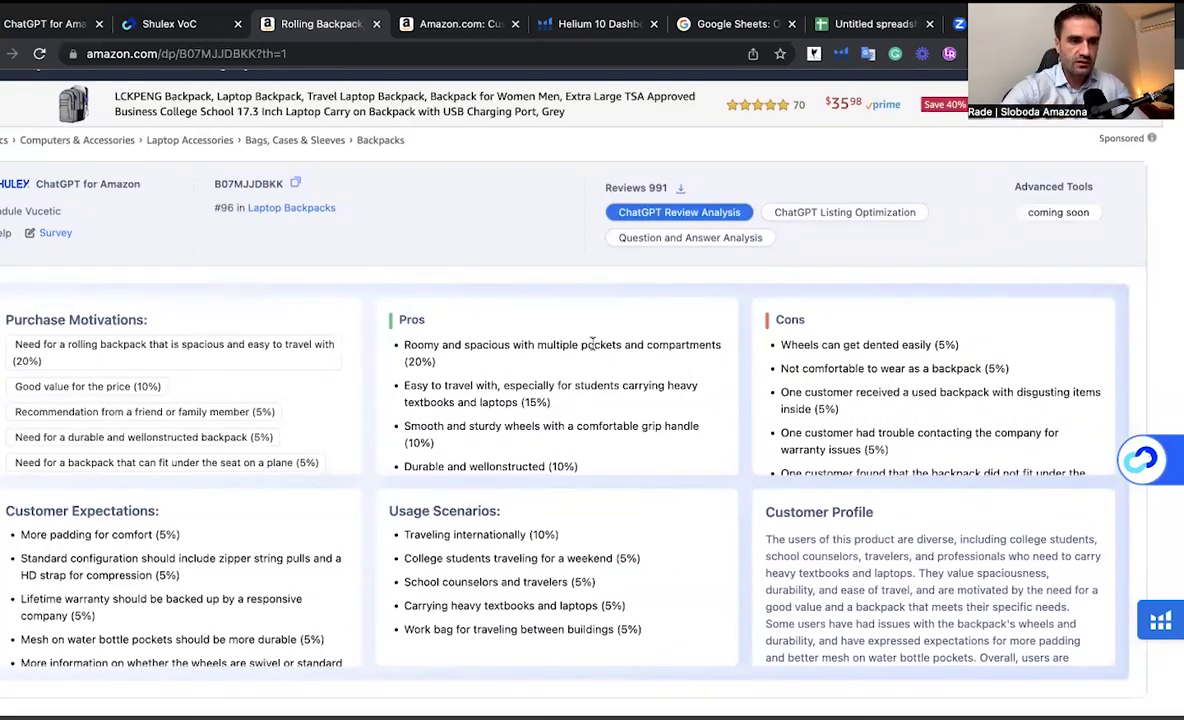
Read through the Pros and Cons in the rolling backpack's ChatGPT review analysis
scroll(470, 344, down, 1)
scroll(470, 344, up, 1)
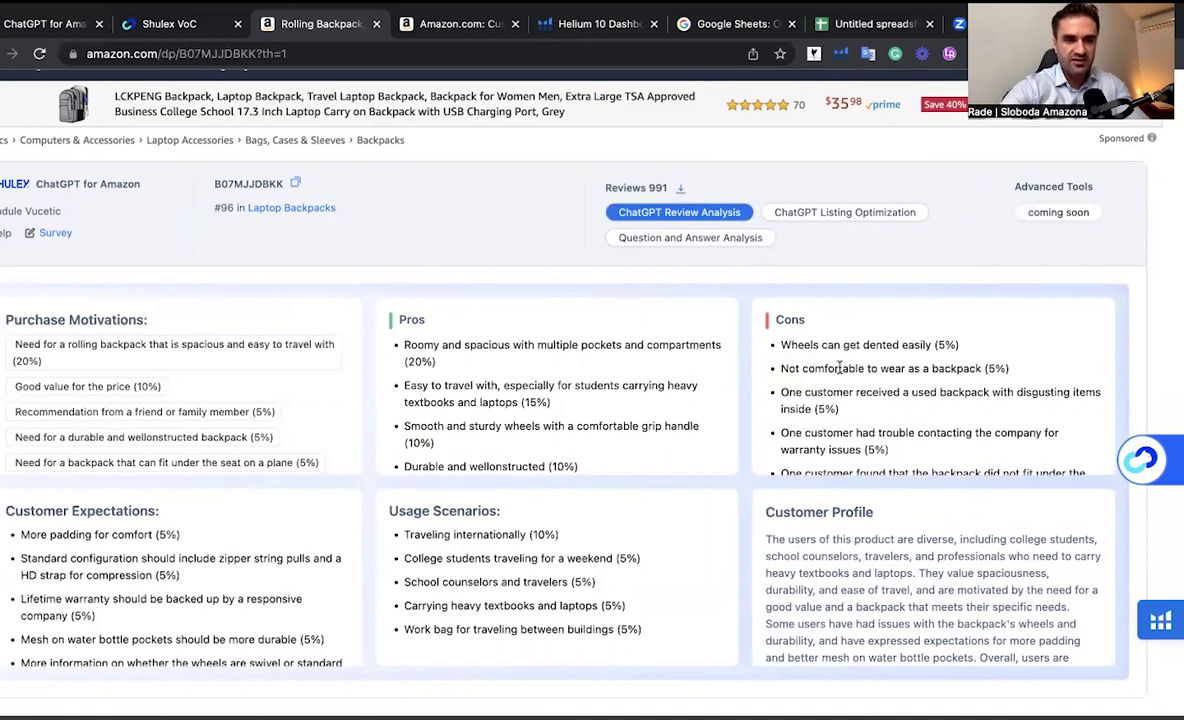
scroll(778, 345, down, 1)
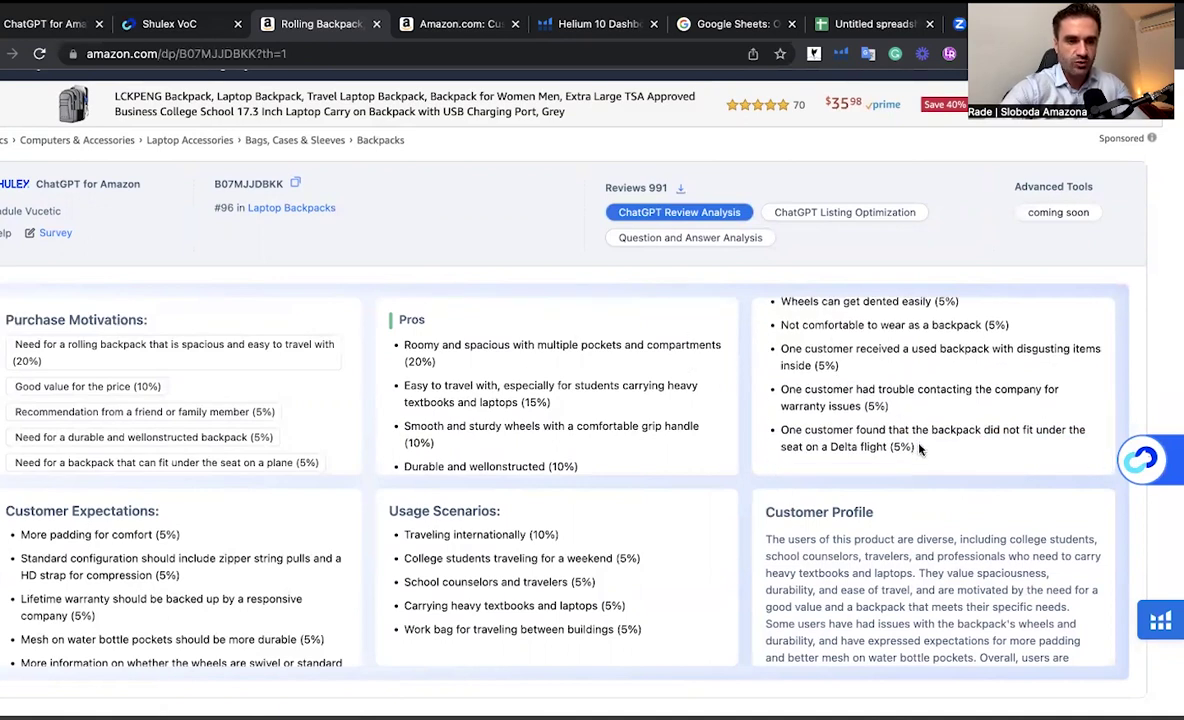
scroll(851, 400, up, 1)
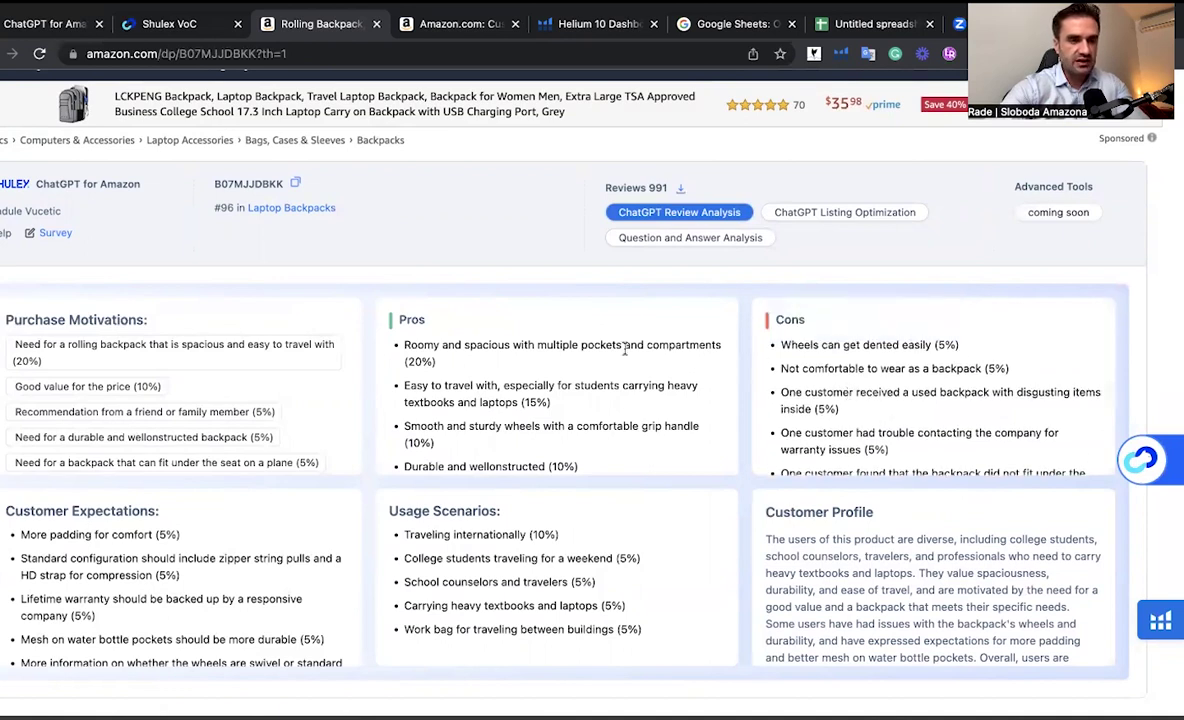
scroll(600, 344, down, 1)
scroll(600, 344, up, 1)
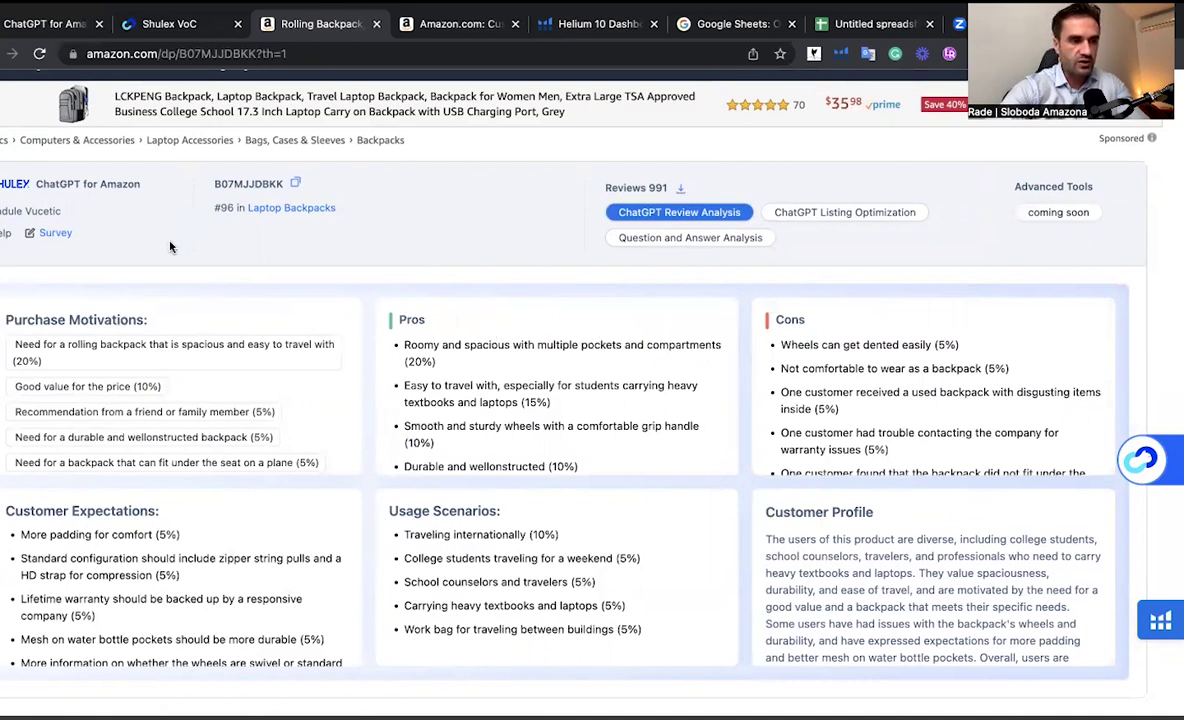
Review the Usage Scenarios, Customer Expectations and Purchase Motivations in the rolling backpack's review analysis
scroll(190, 270, down, 3)
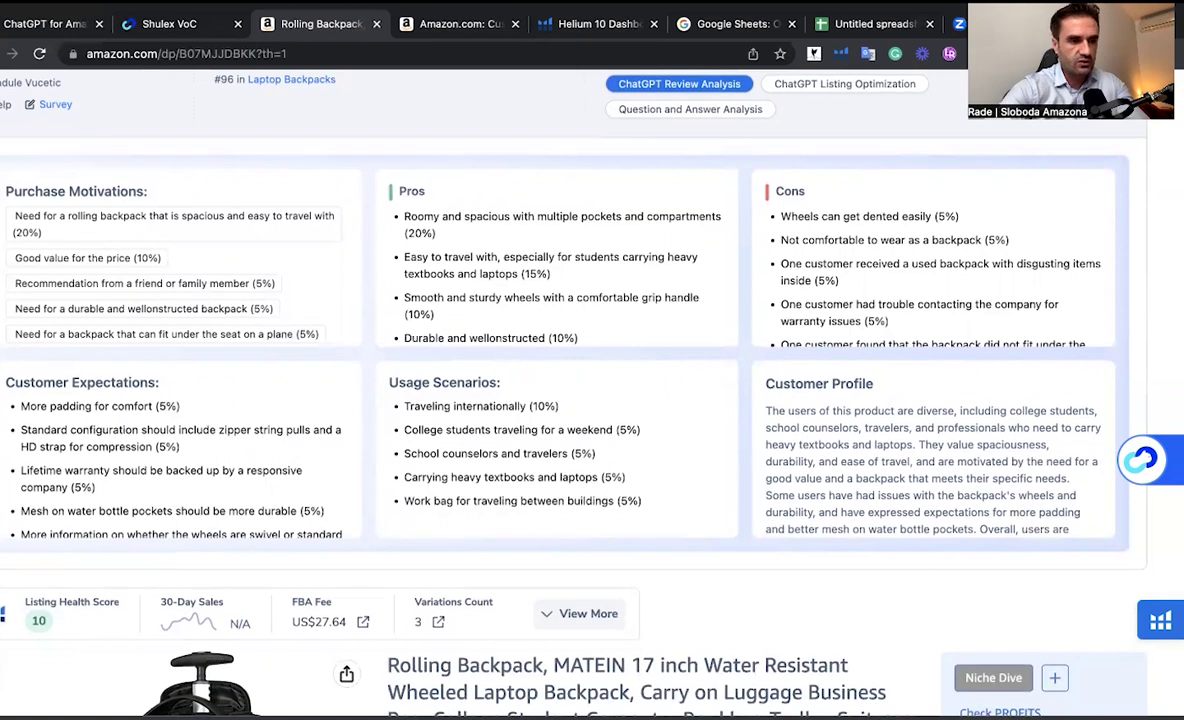
scroll(297, 340, down, 2)
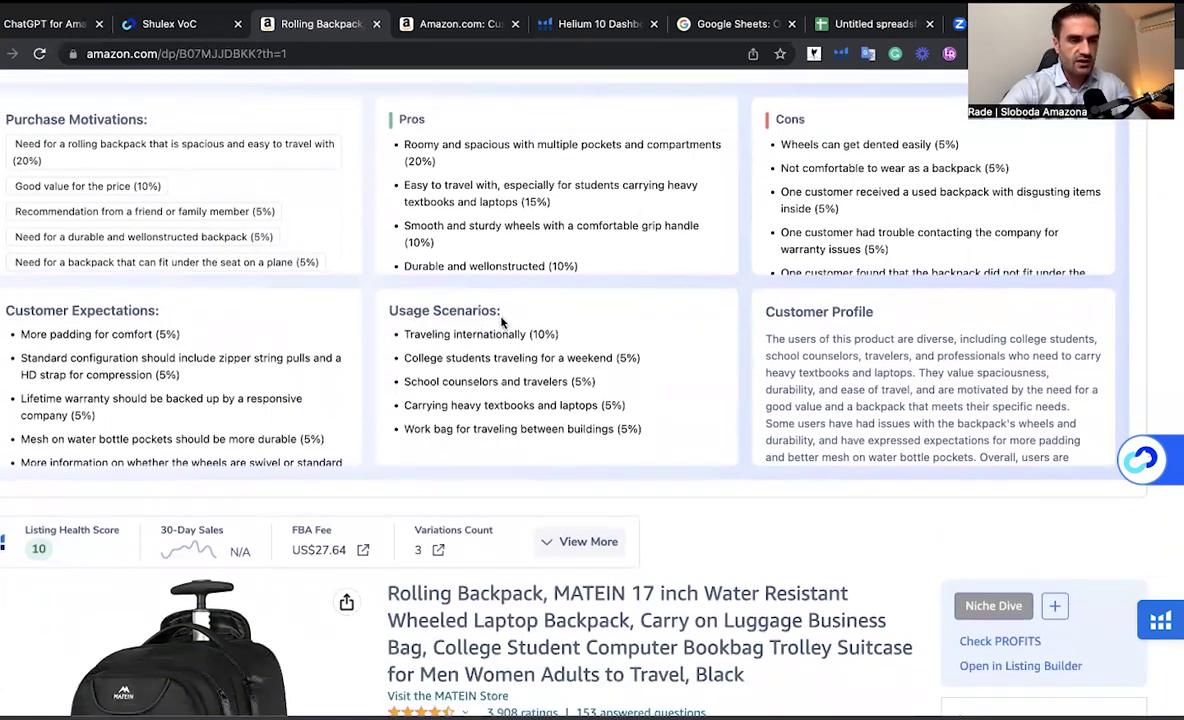
scroll(500, 342, down, 1)
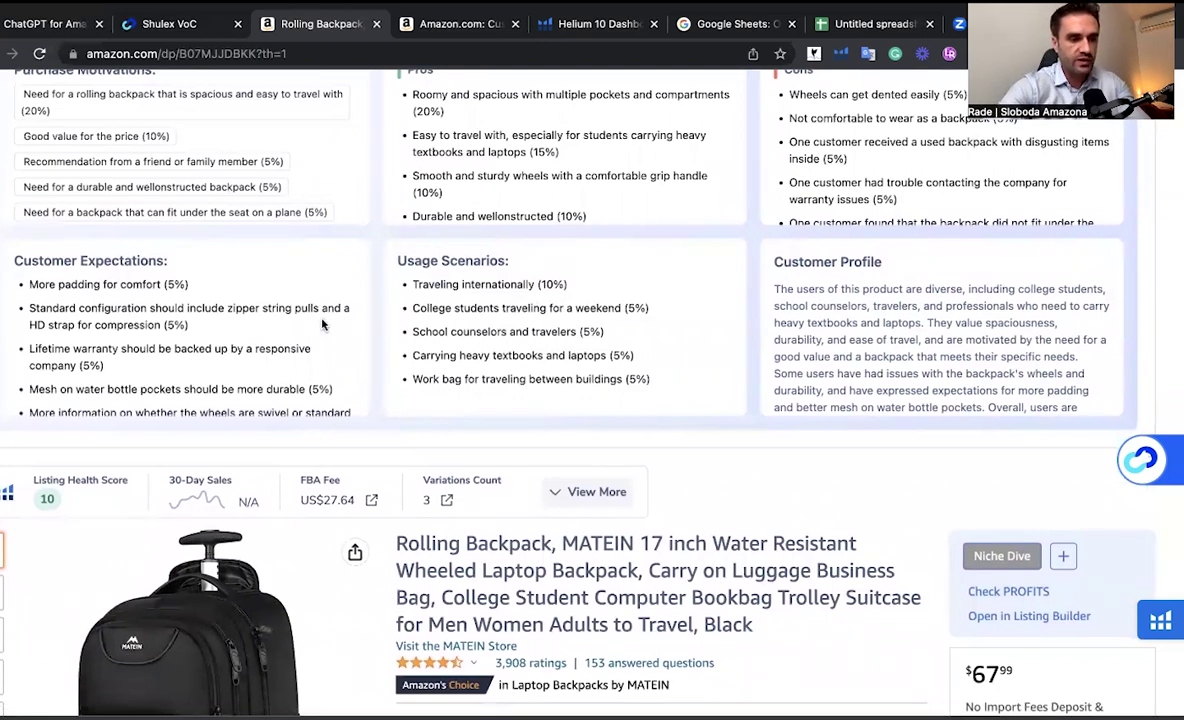
scroll(300, 305, down, 1)
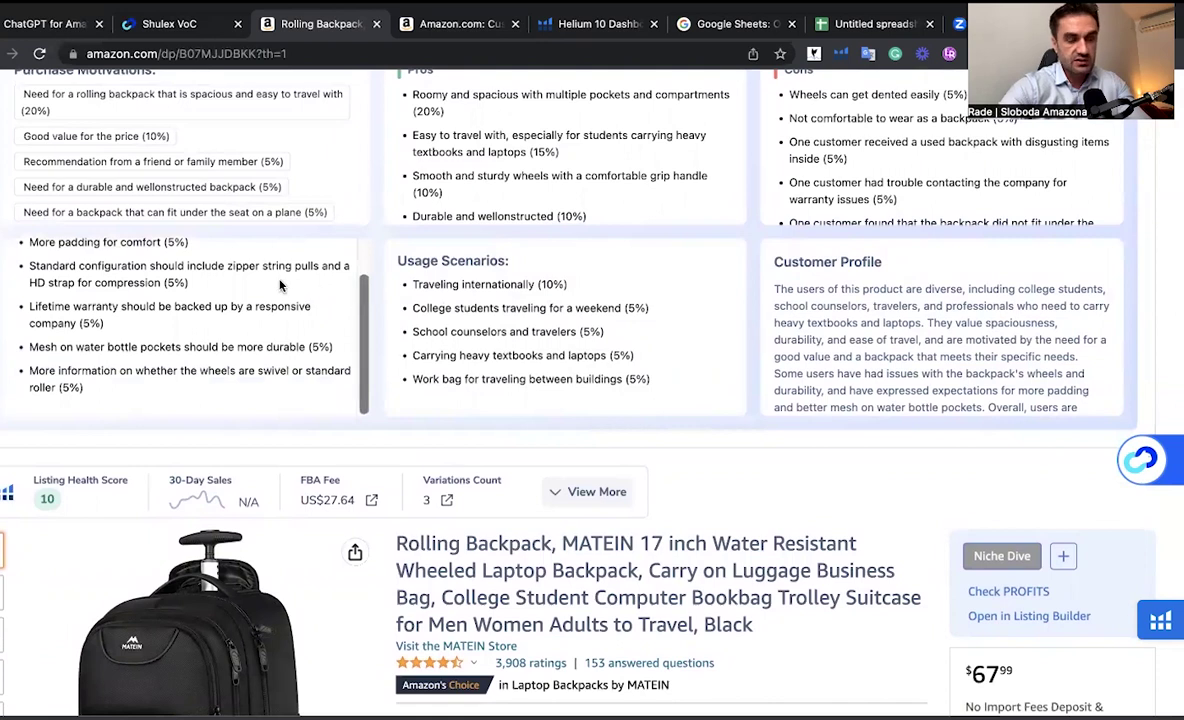
scroll(285, 286, down, 1)
scroll(320, 286, up, 2)
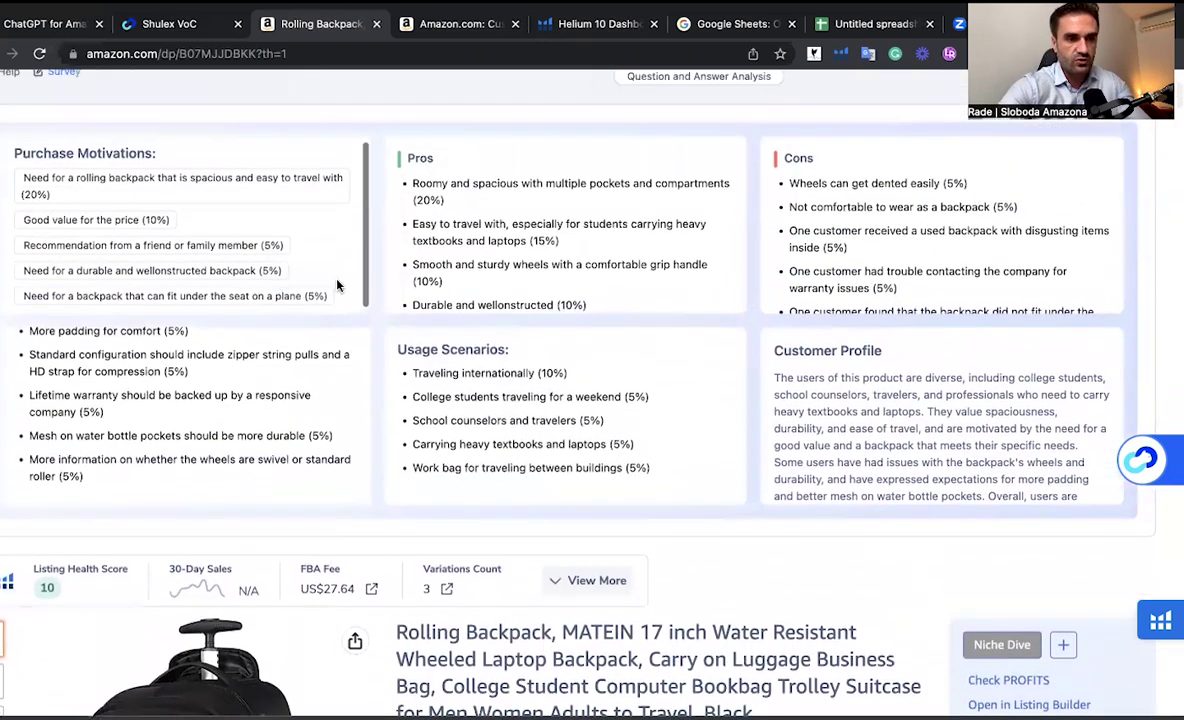
scroll(337, 286, up, 2)
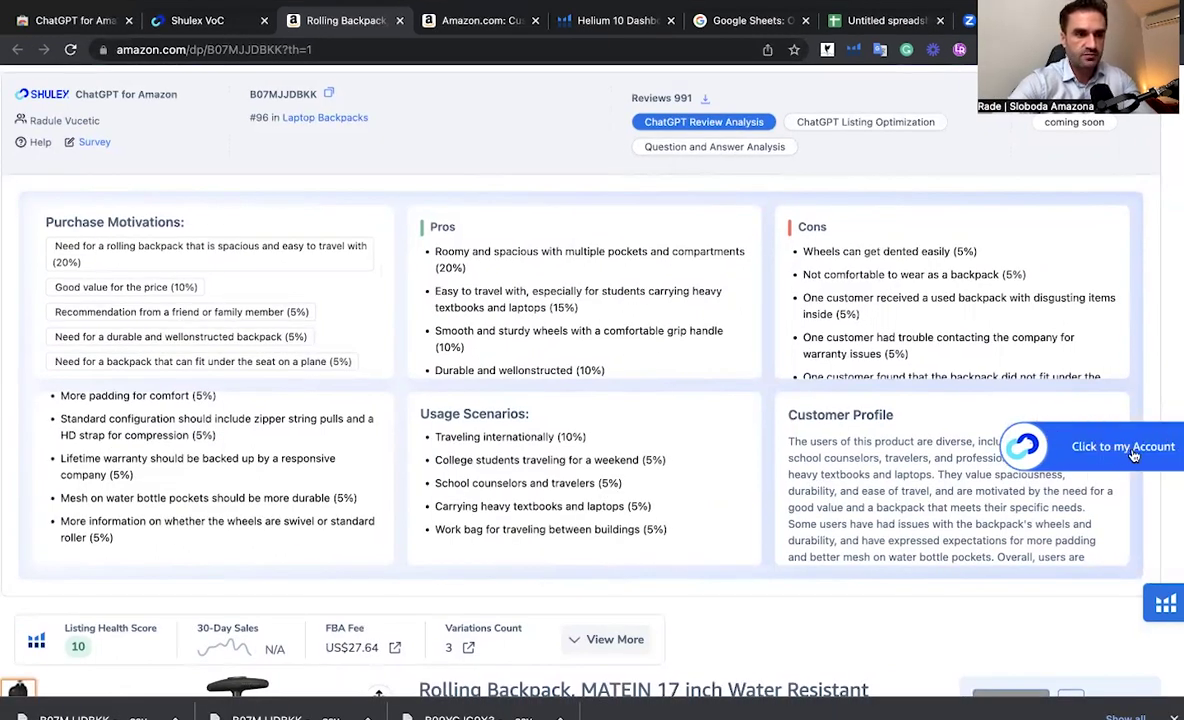
Go from the extension's account area to the Shulex VOC web app and dismiss the free-trial offer covering the Laptop Backpack report
click(1133, 451)
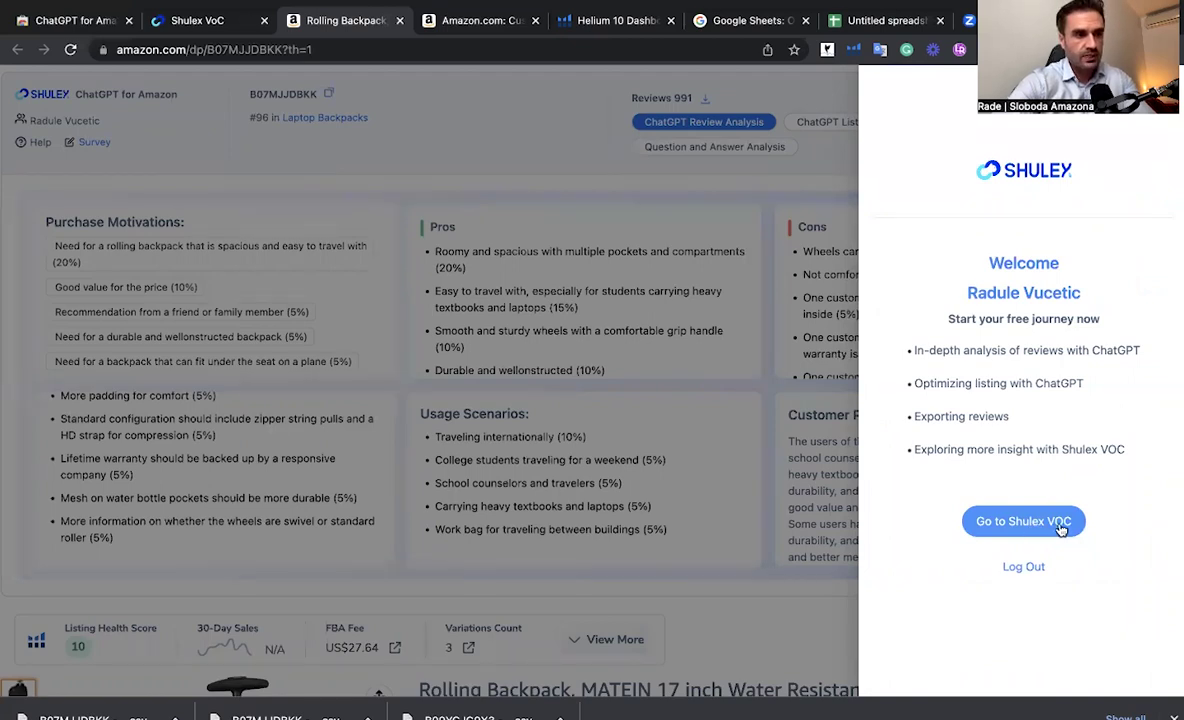
click(1064, 527)
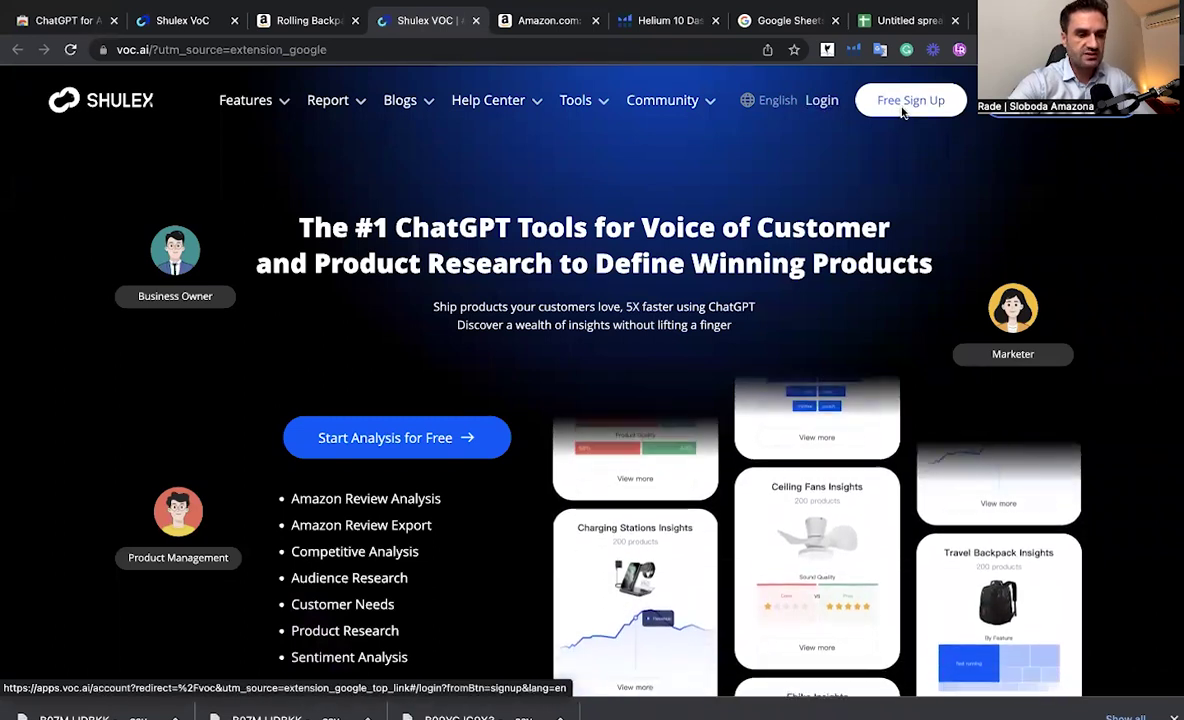
click(827, 111)
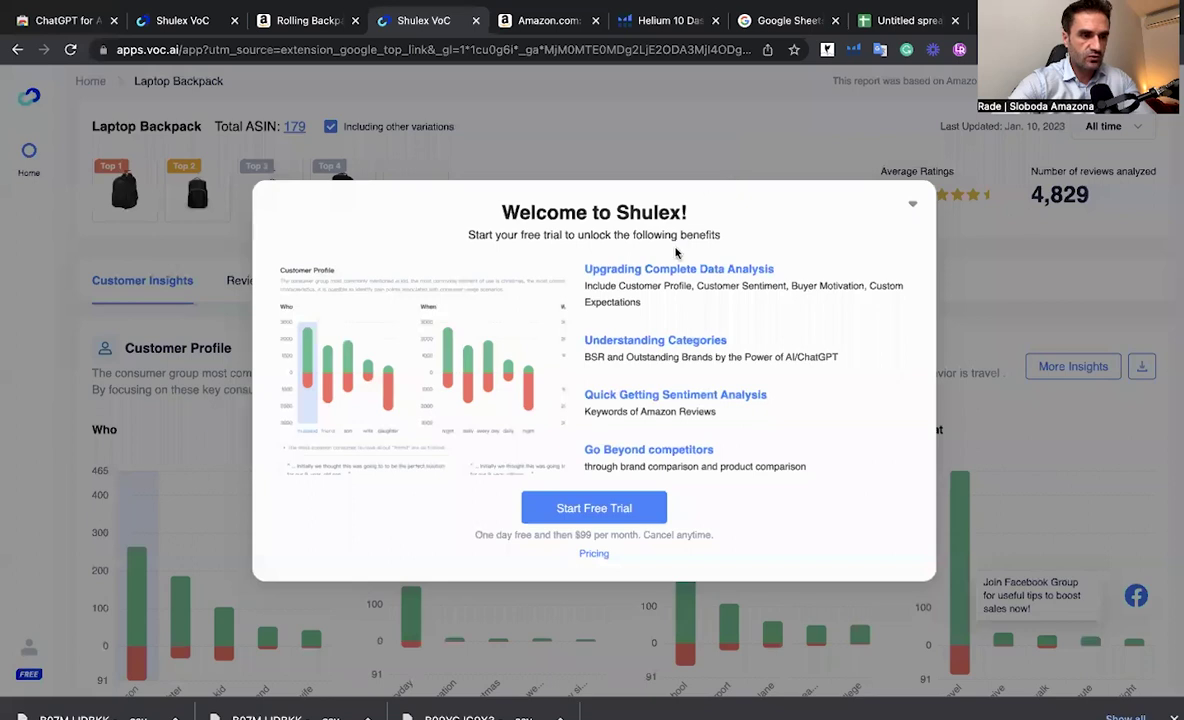
click(725, 166)
Examine the Who, When, Where and What charts in the Customer Profile, checking the star breakdowns for son, daughter and travel
scroll(601, 277, down, 4)
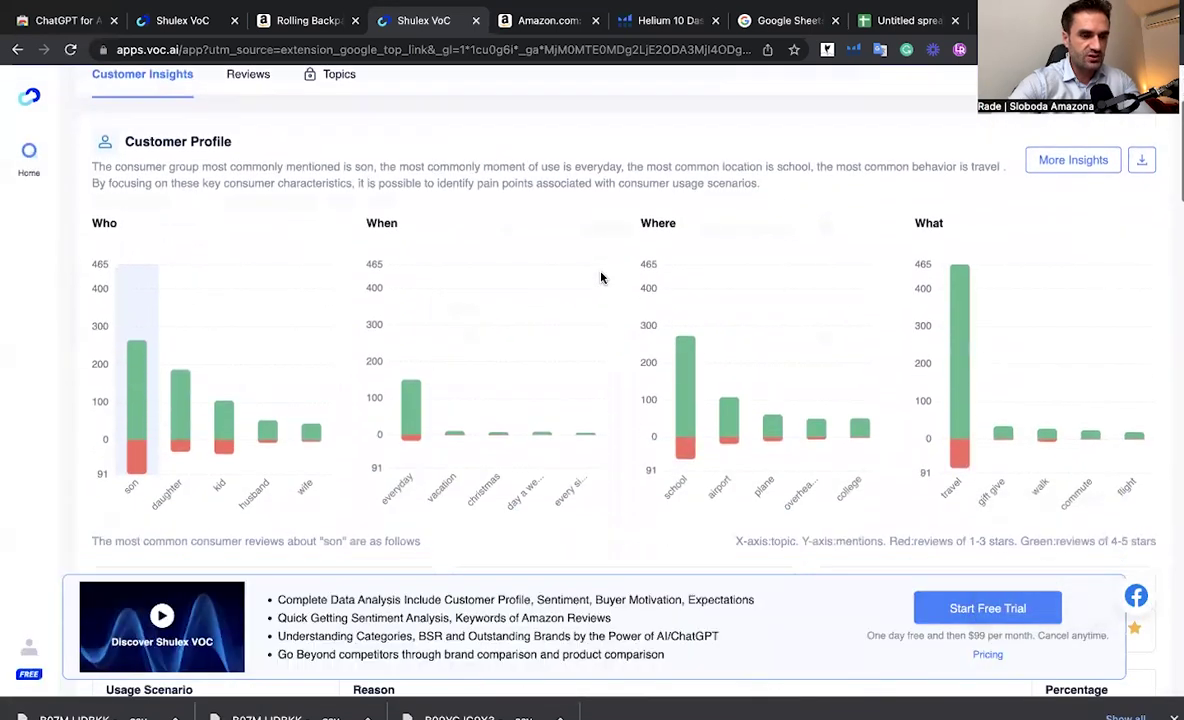
scroll(601, 277, down, 9)
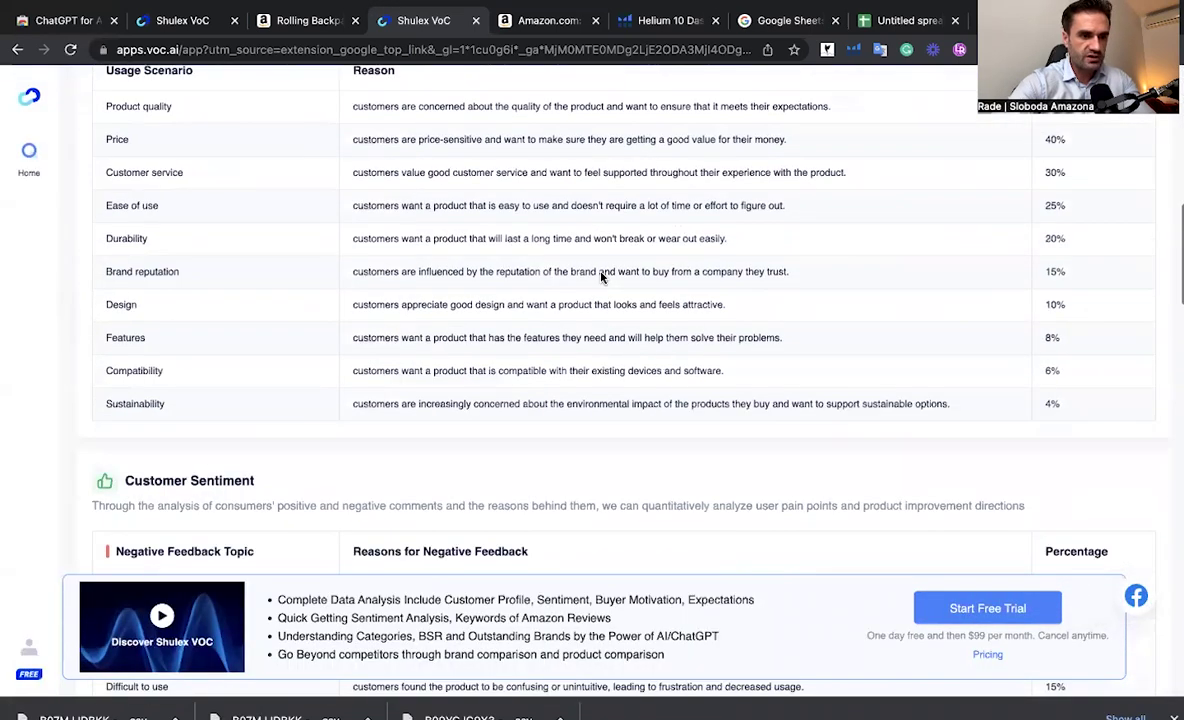
scroll(601, 277, up, 9)
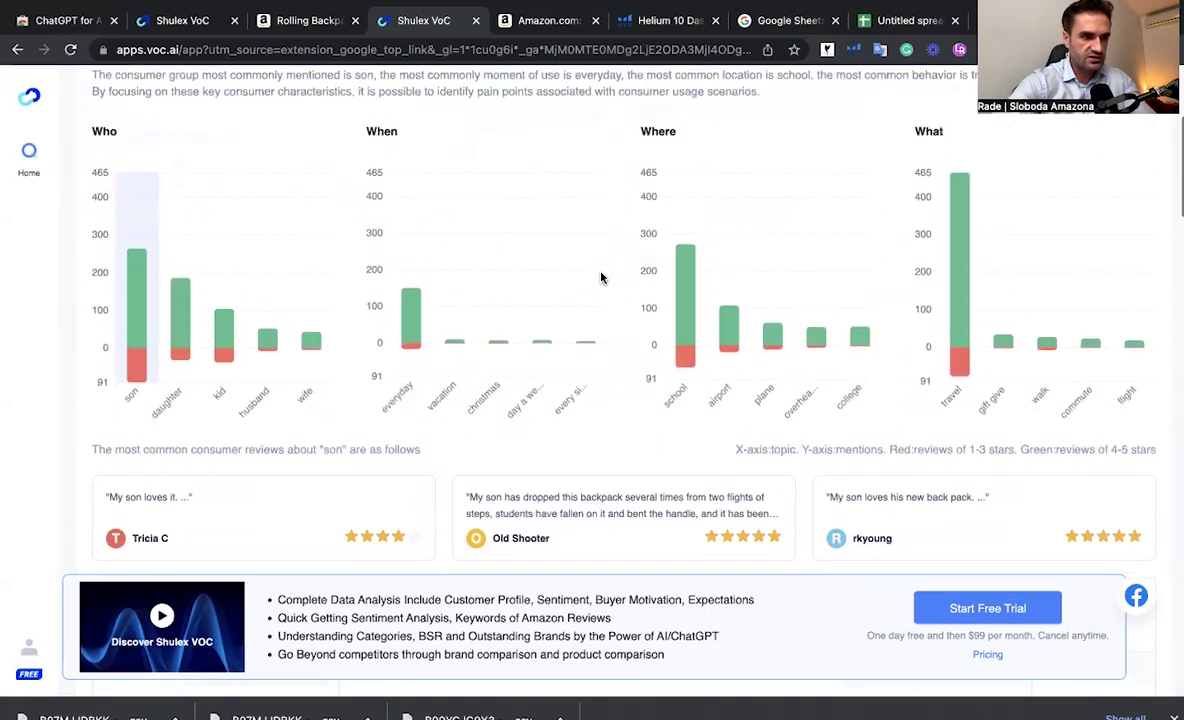
mouse_move(148, 192)
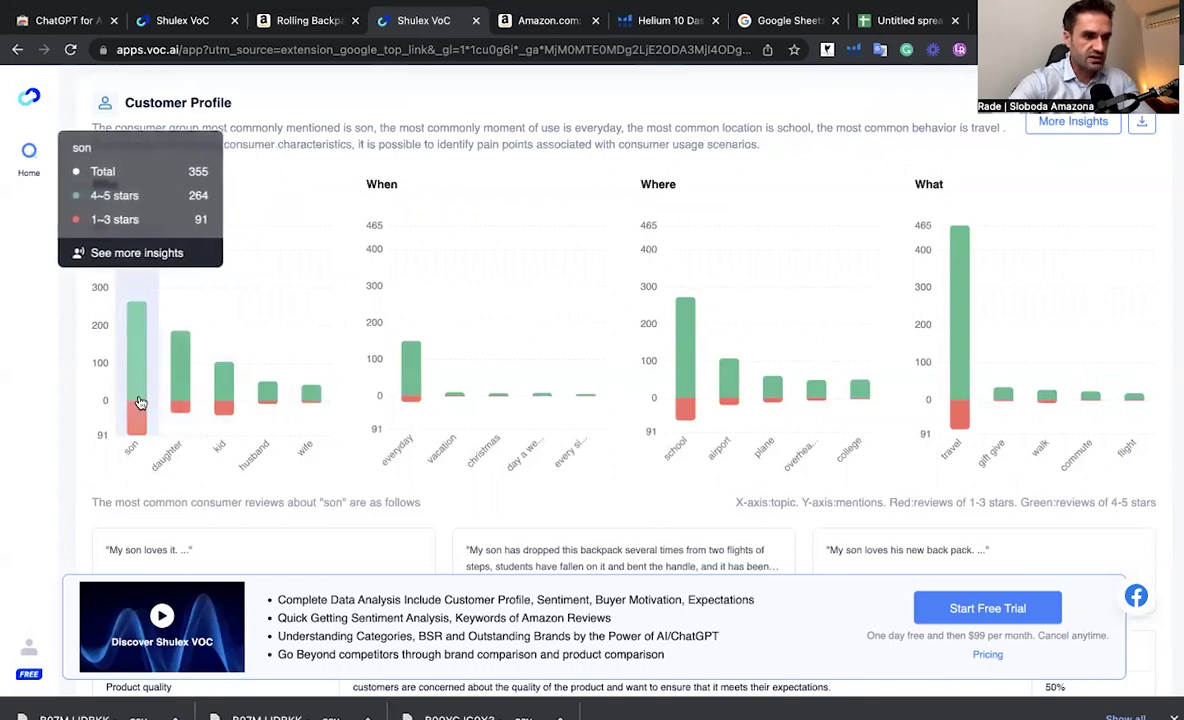
mouse_move(183, 397)
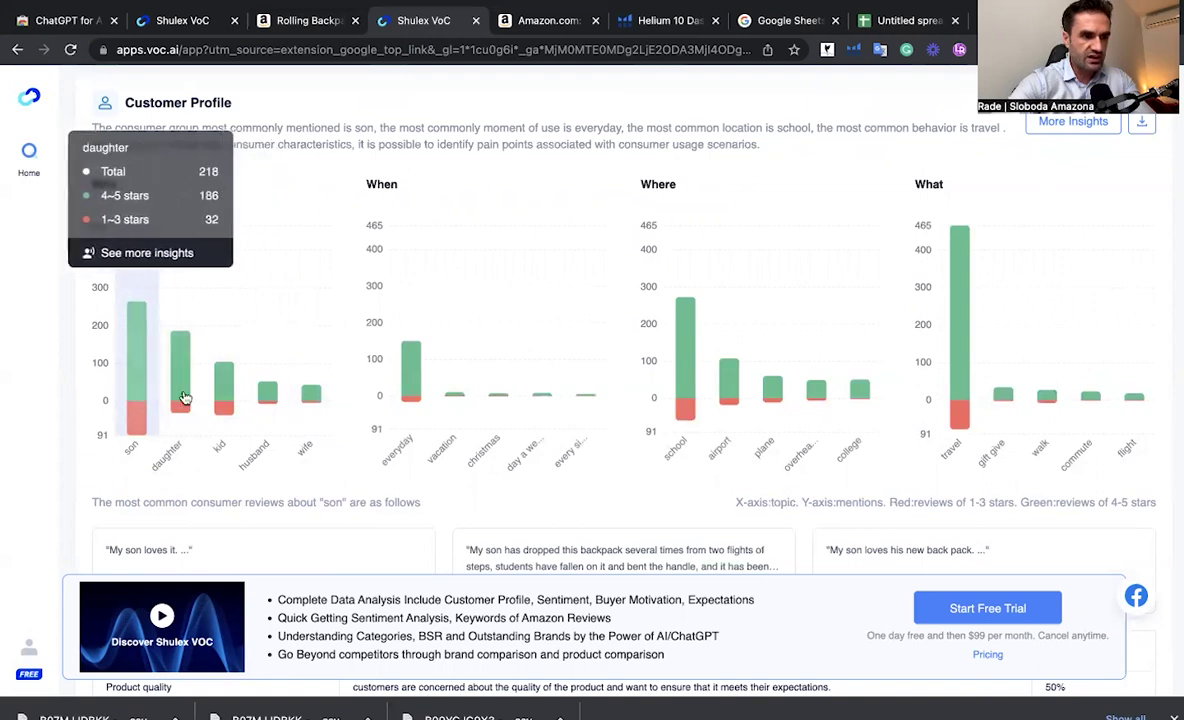
mouse_move(419, 367)
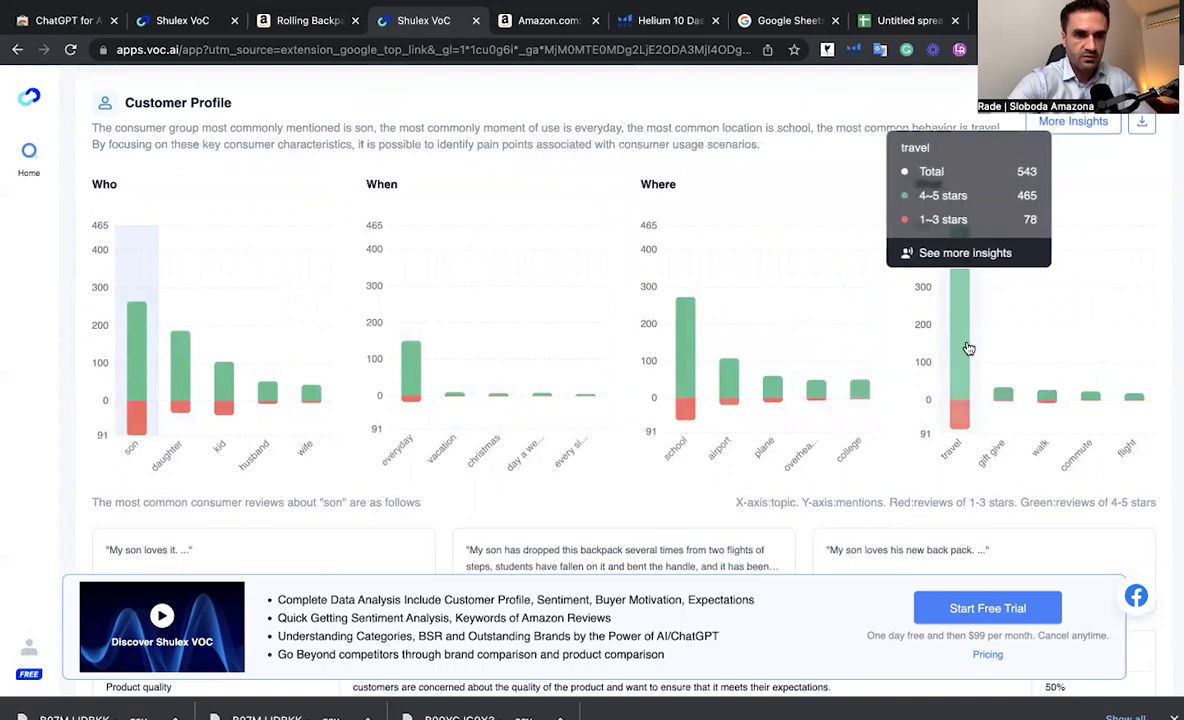
scroll(956, 355, down, 3)
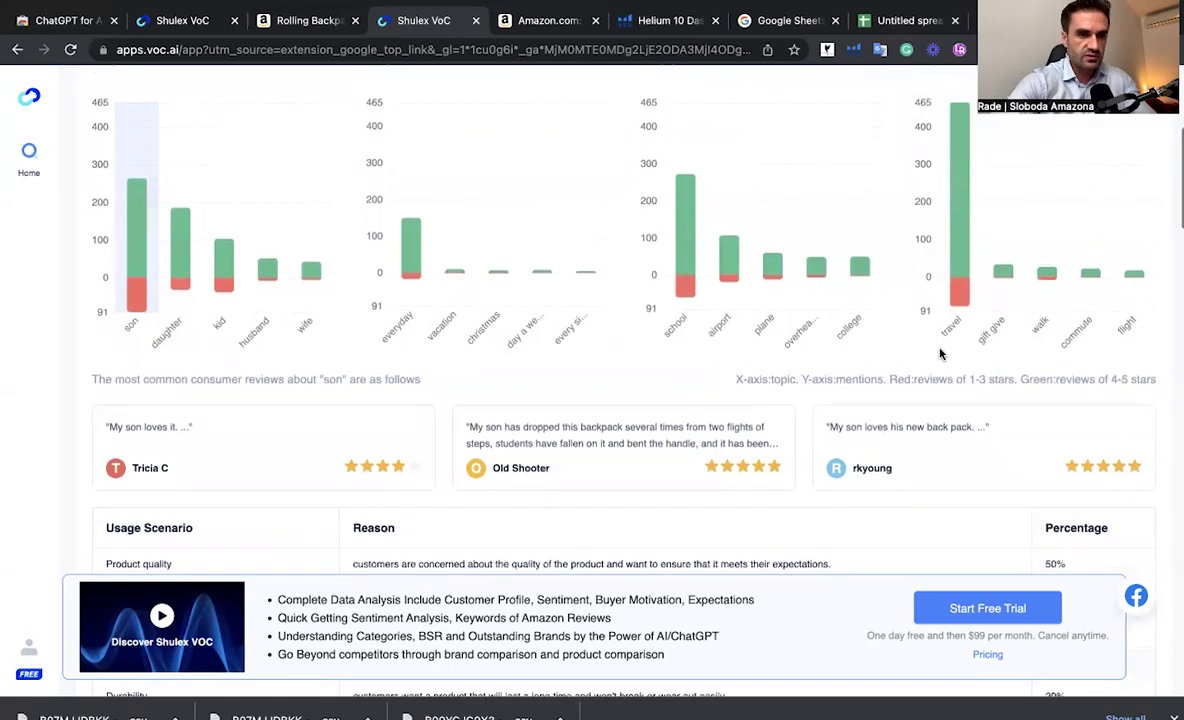
scroll(938, 352, up, 1)
scroll(893, 352, down, 1)
scroll(893, 352, up, 2)
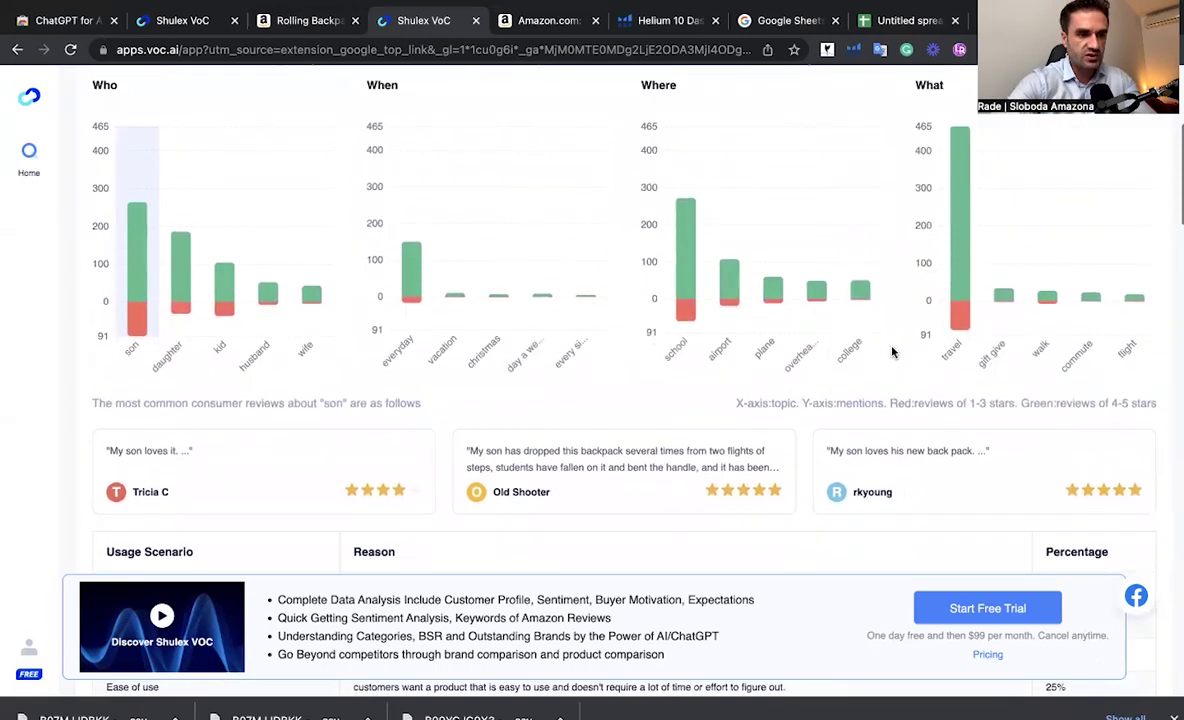
scroll(893, 352, down, 1)
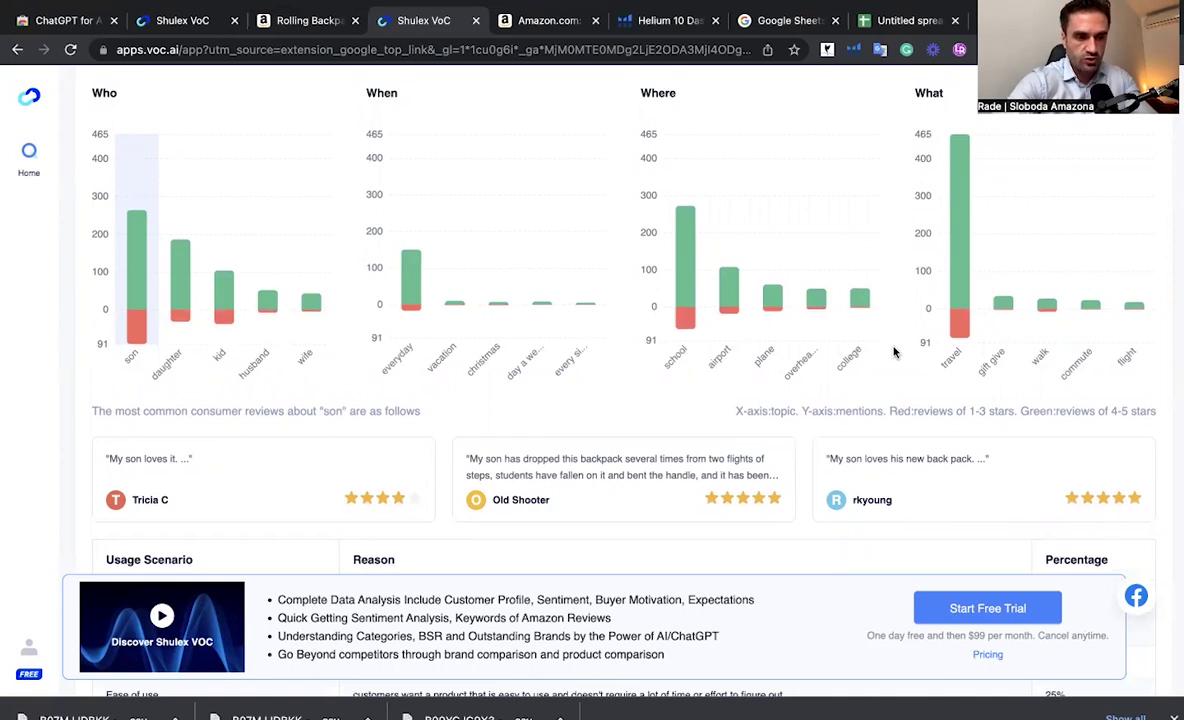
Study the Usage Scenario table's reasons and percentages, from product quality and price down to sustainability
scroll(894, 351, down, 3)
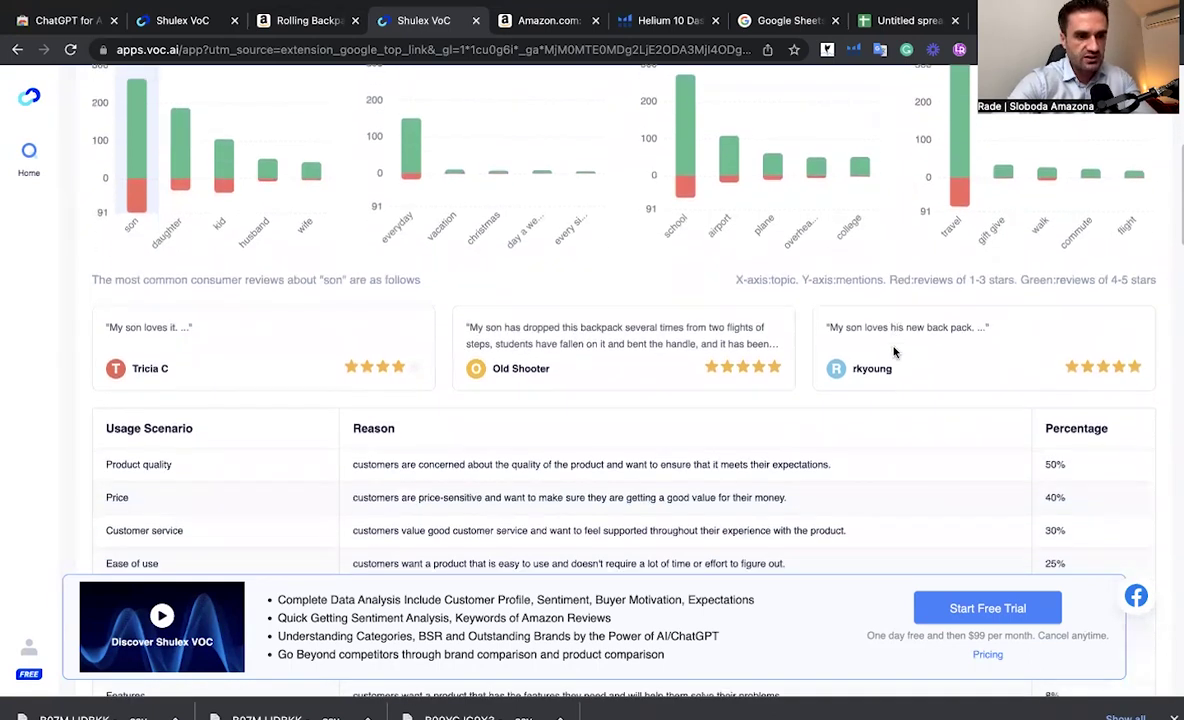
scroll(894, 351, down, 2)
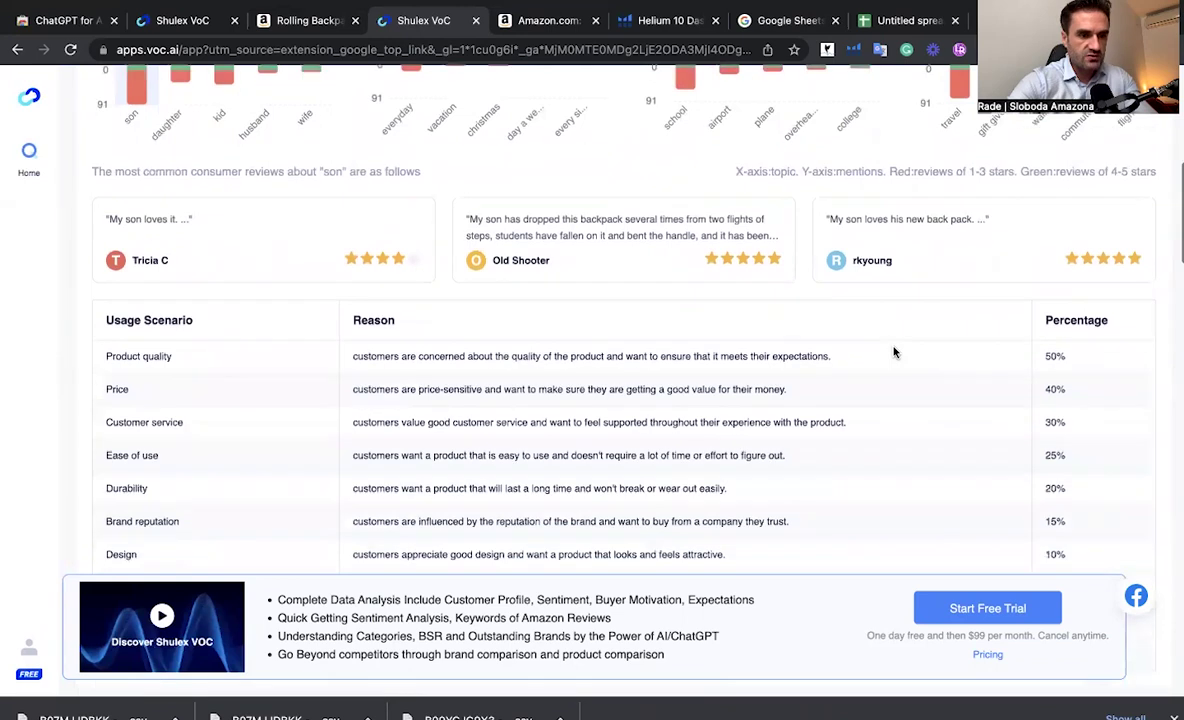
scroll(894, 351, down, 1)
scroll(894, 351, down, 1)
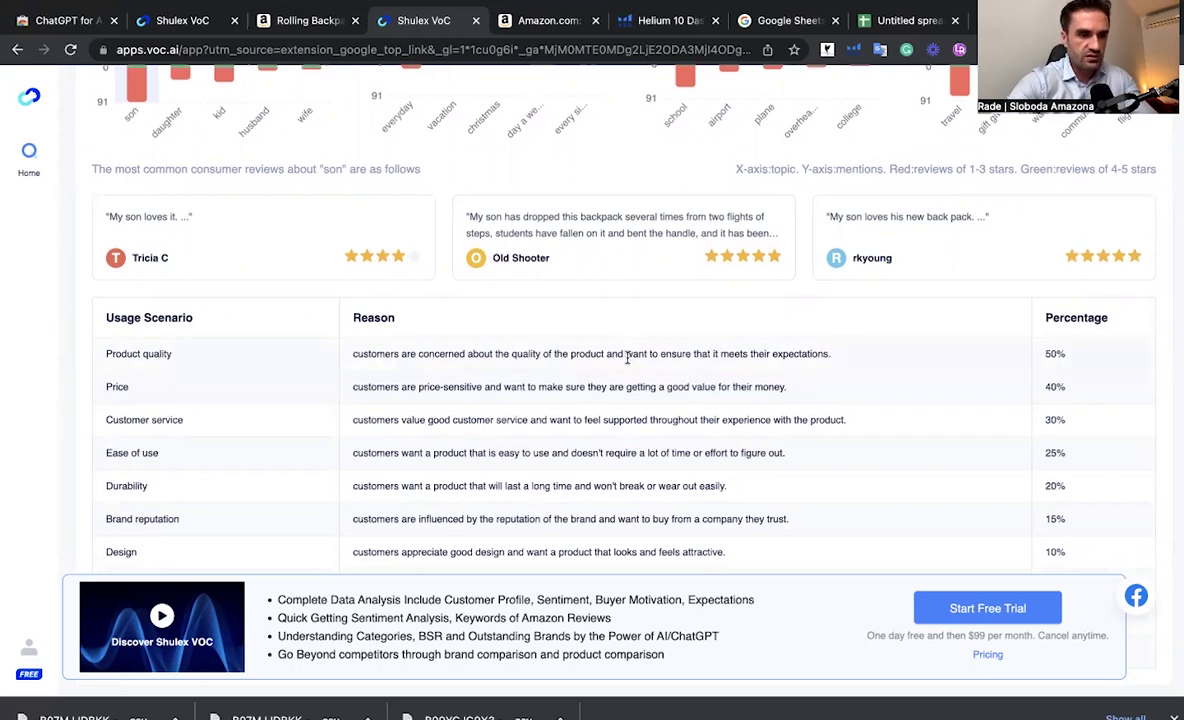
scroll(511, 350, down, 2)
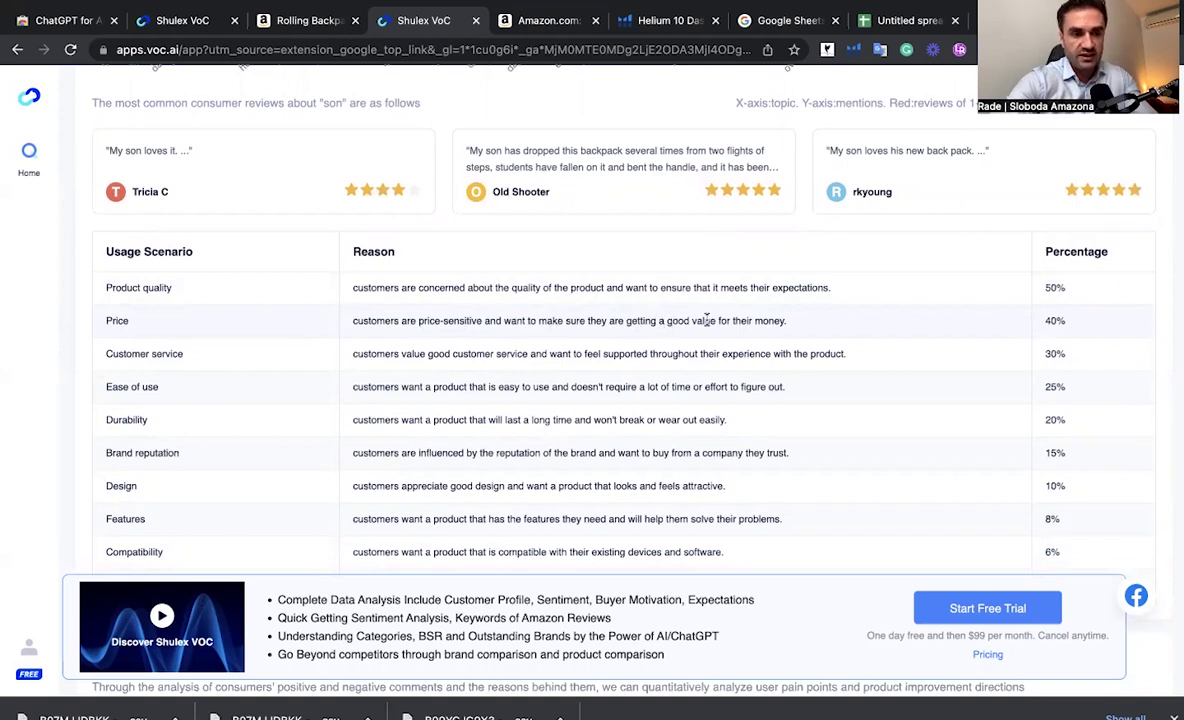
scroll(758, 322, up, 1)
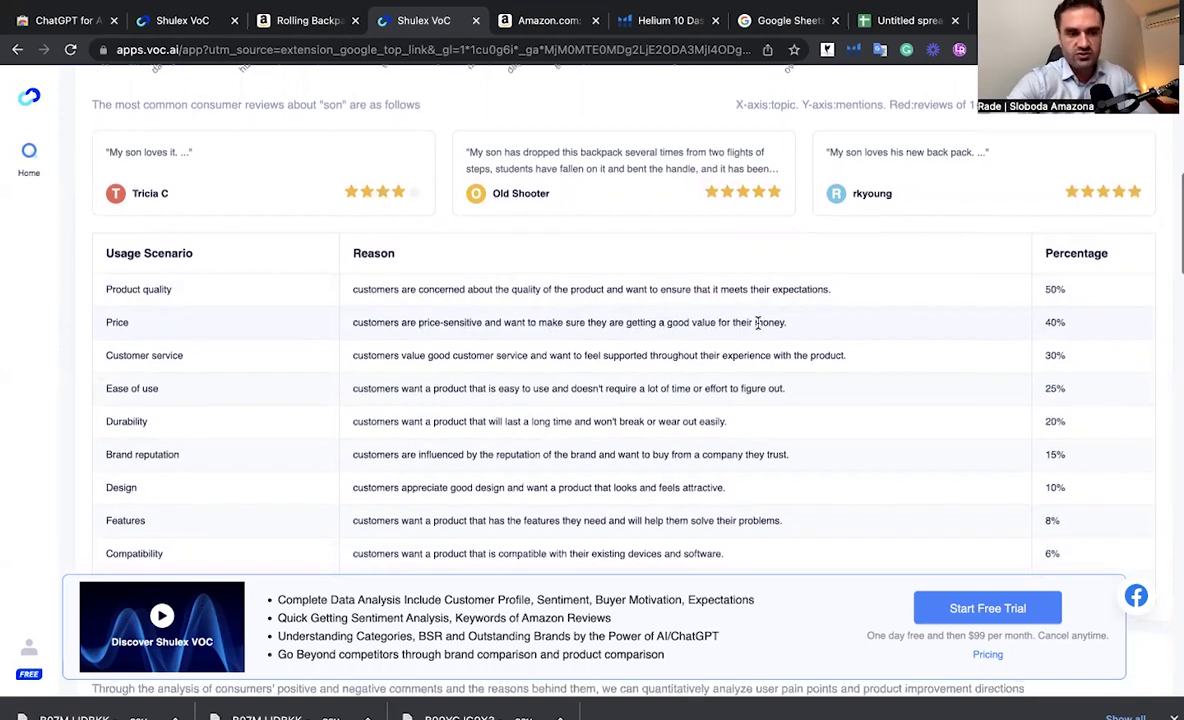
drag(1047, 327, 1059, 328)
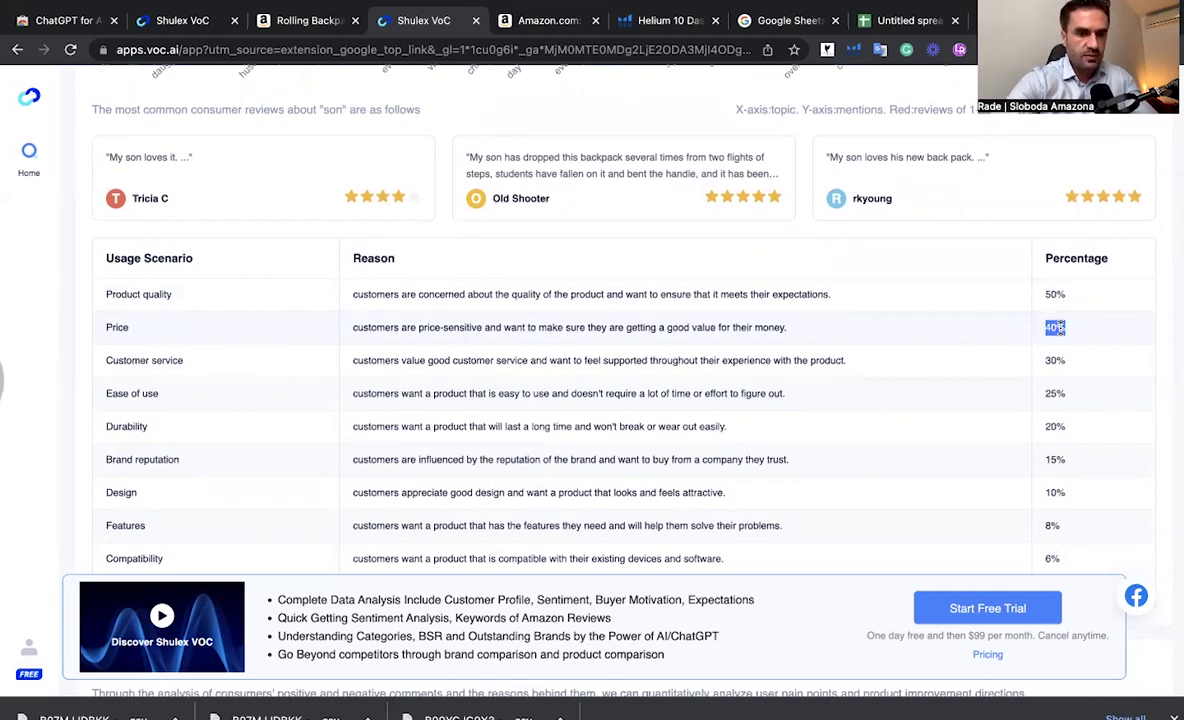
click(1057, 328)
scroll(864, 337, down, 1)
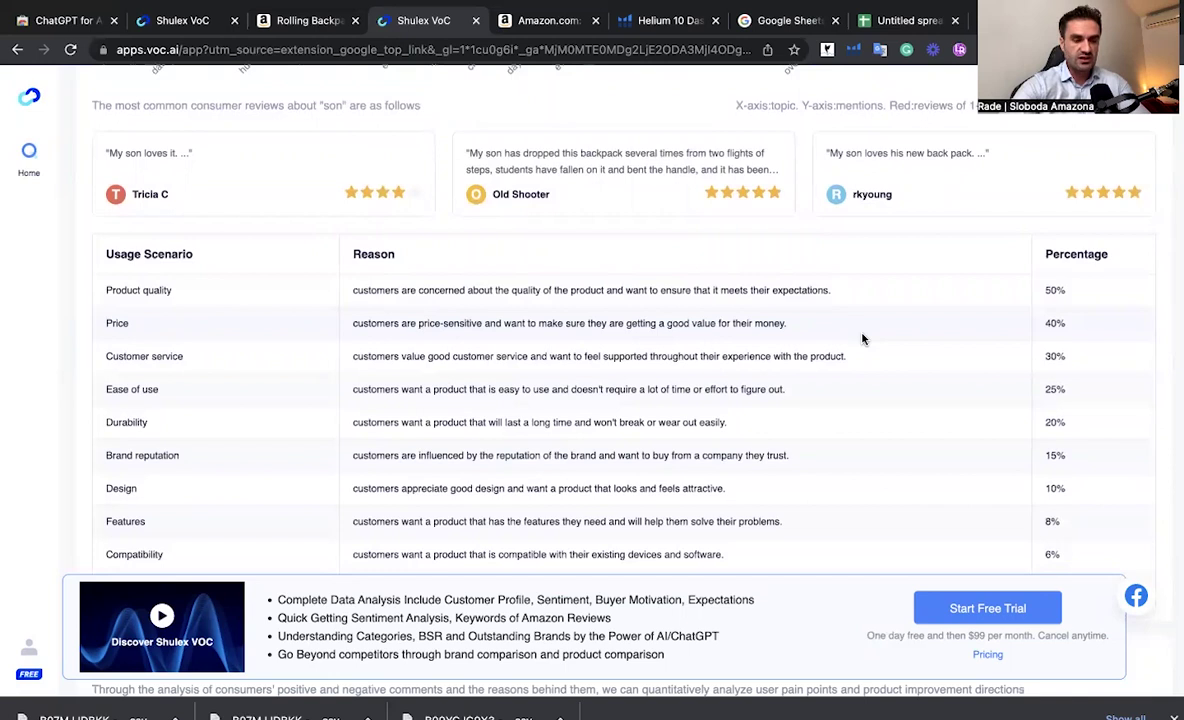
scroll(624, 408, down, 1)
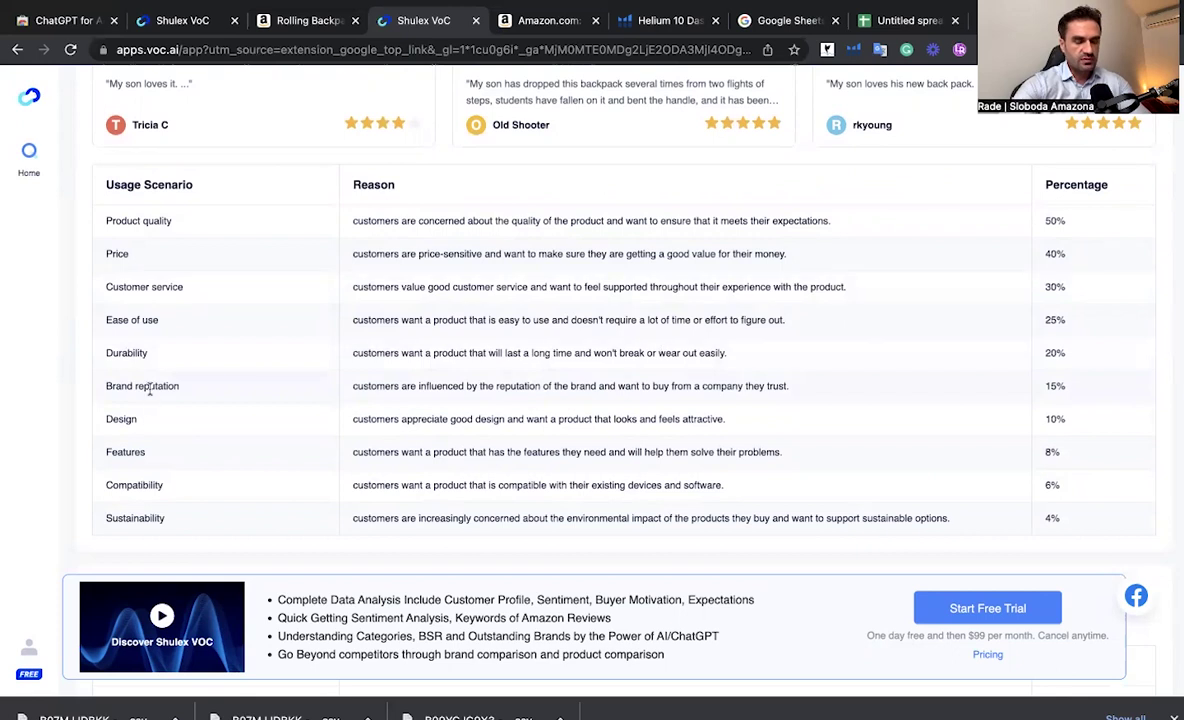
scroll(149, 391, down, 1)
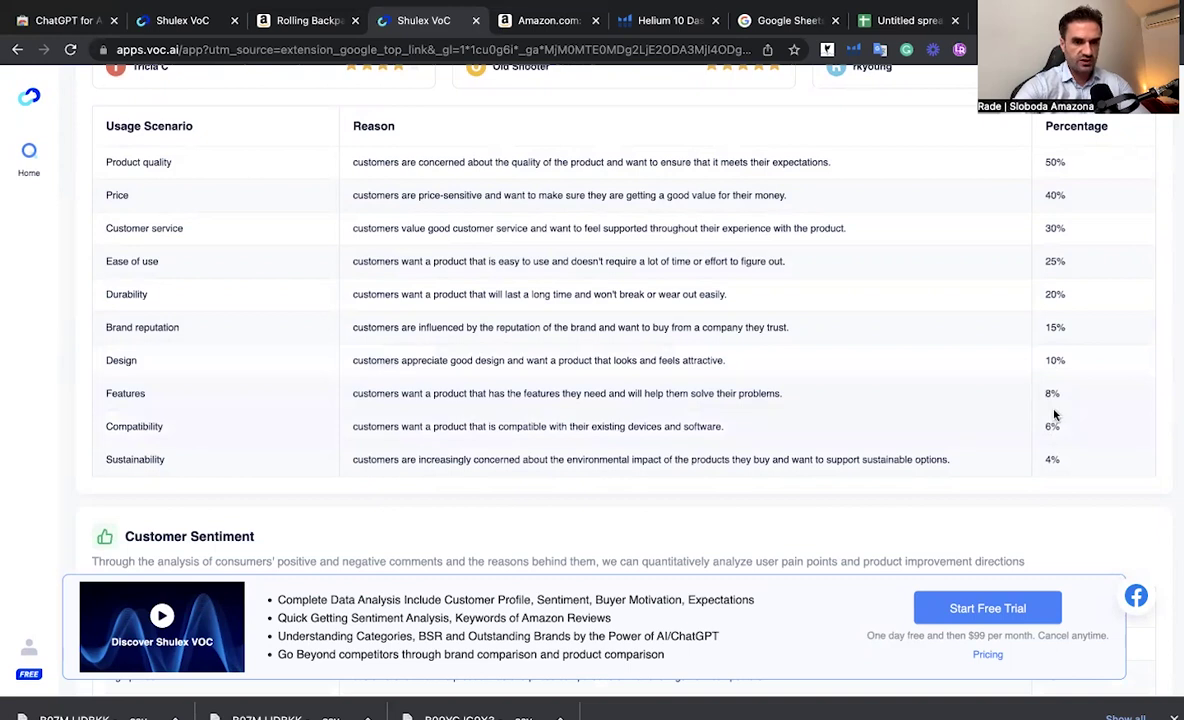
scroll(811, 401, down, 1)
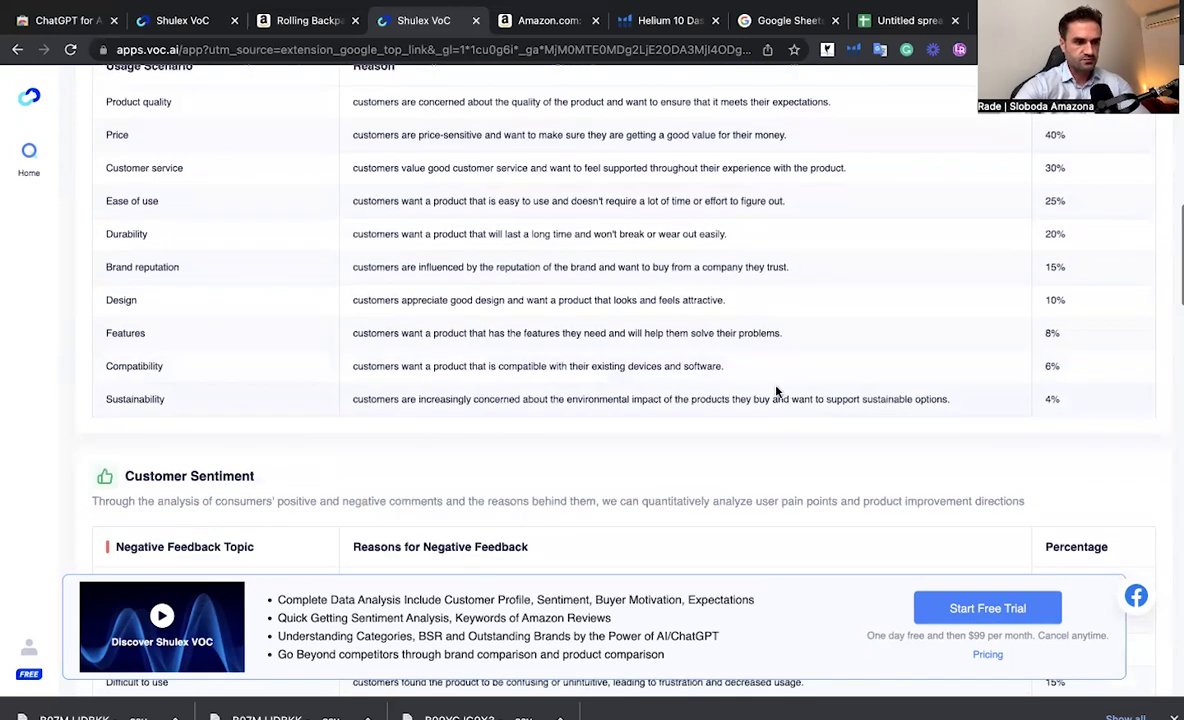
Study the Negative Feedback topics, reasons and percentages under Customer Sentiment, from poor customer service and high prices down to poor packaging
scroll(200, 395, down, 1)
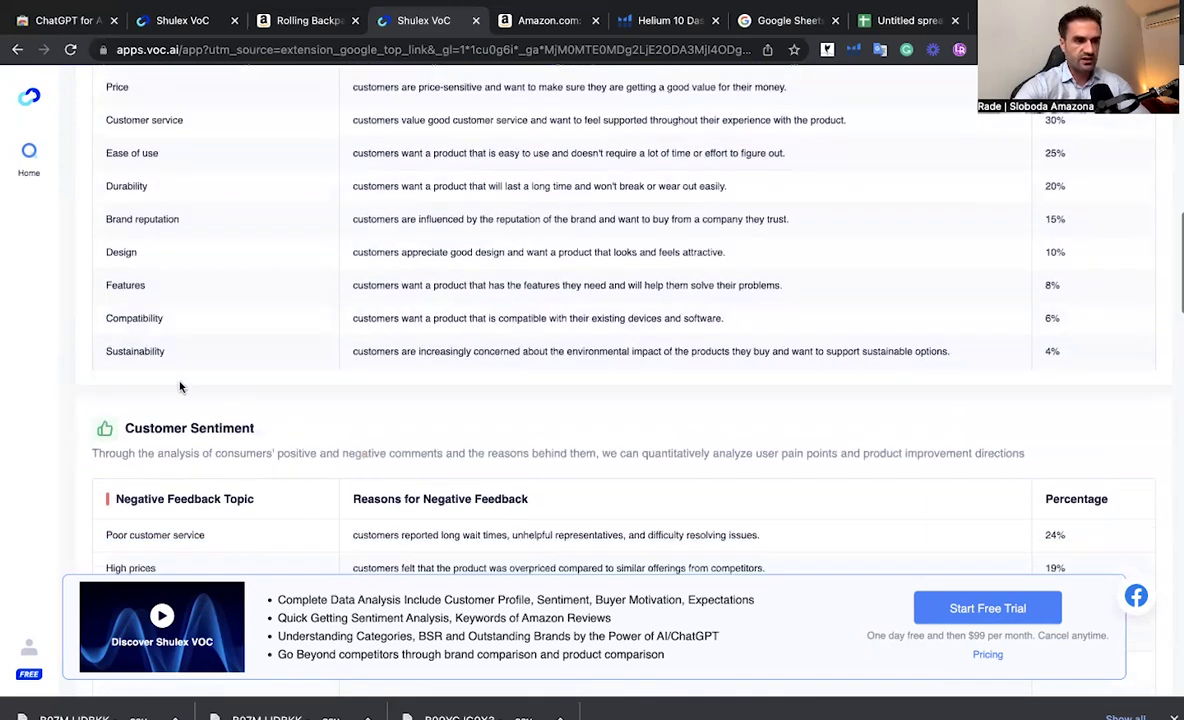
scroll(270, 410, down, 1)
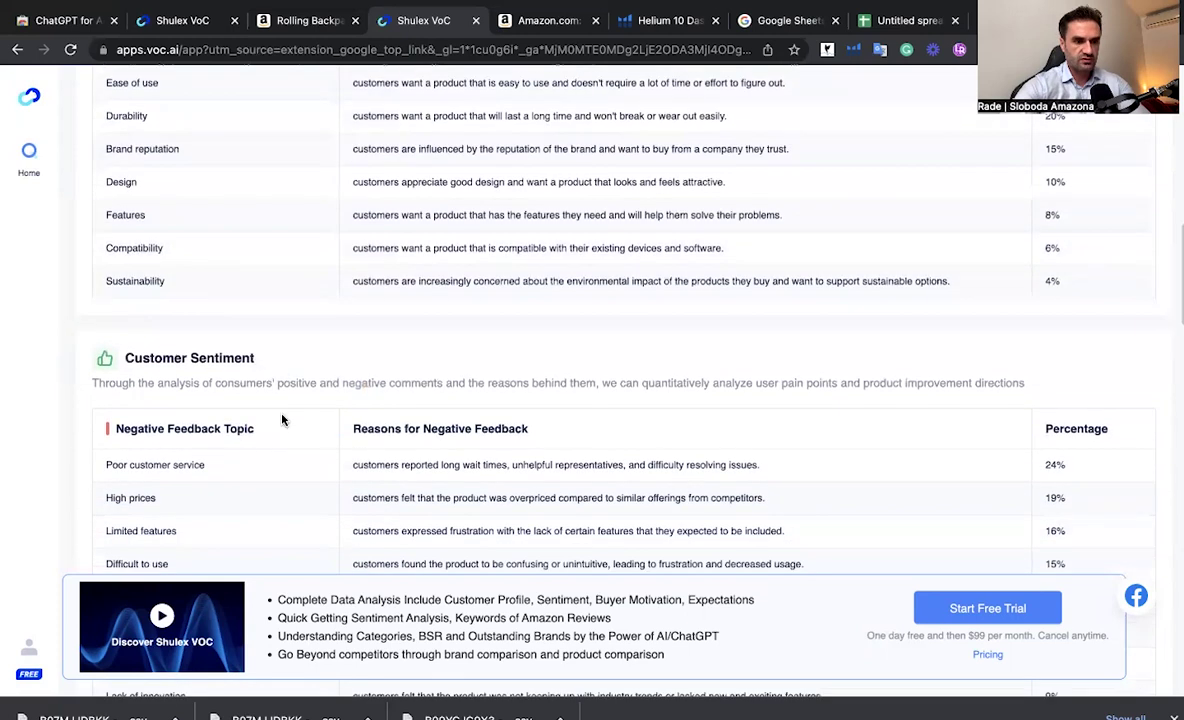
scroll(280, 420, down, 2)
scroll(280, 420, up, 1)
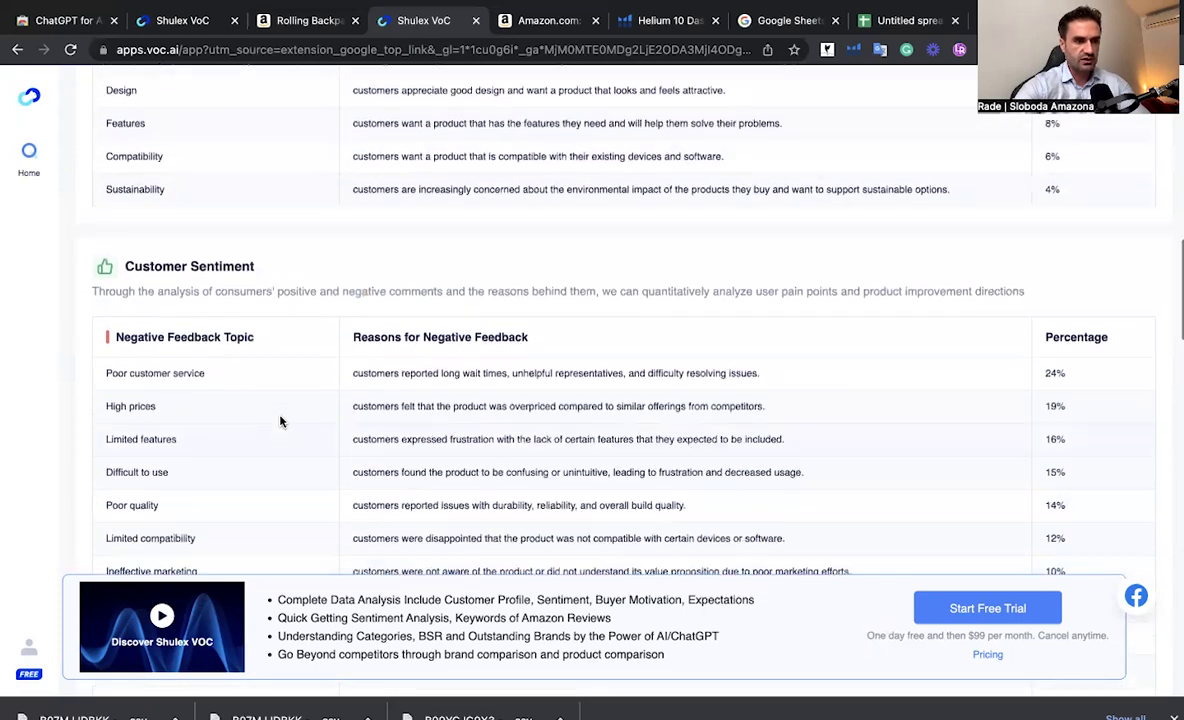
scroll(280, 420, down, 2)
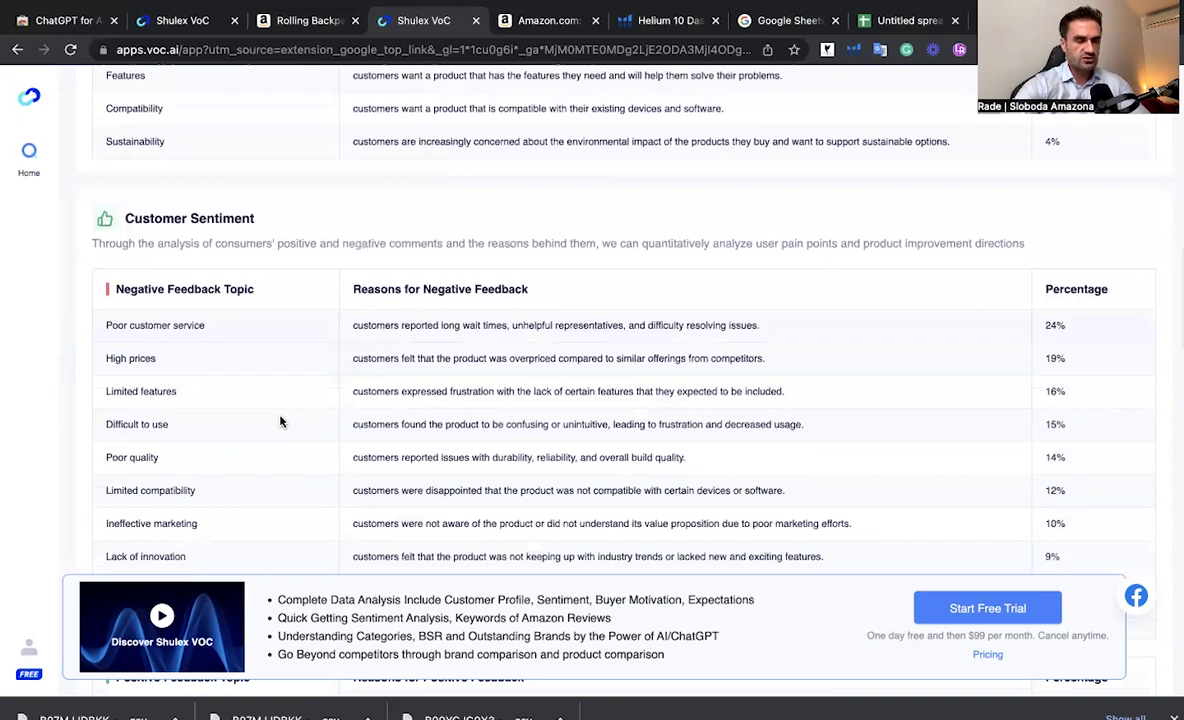
scroll(280, 421, down, 1)
scroll(280, 421, up, 1)
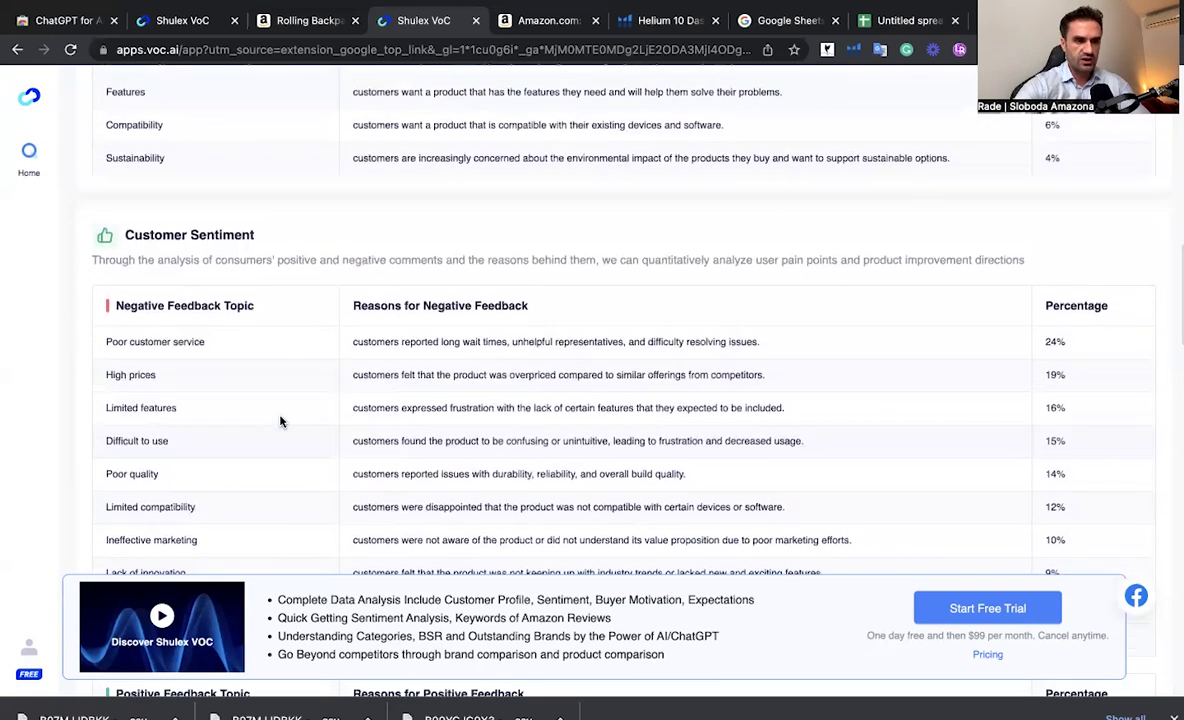
scroll(280, 421, up, 1)
scroll(280, 421, down, 1)
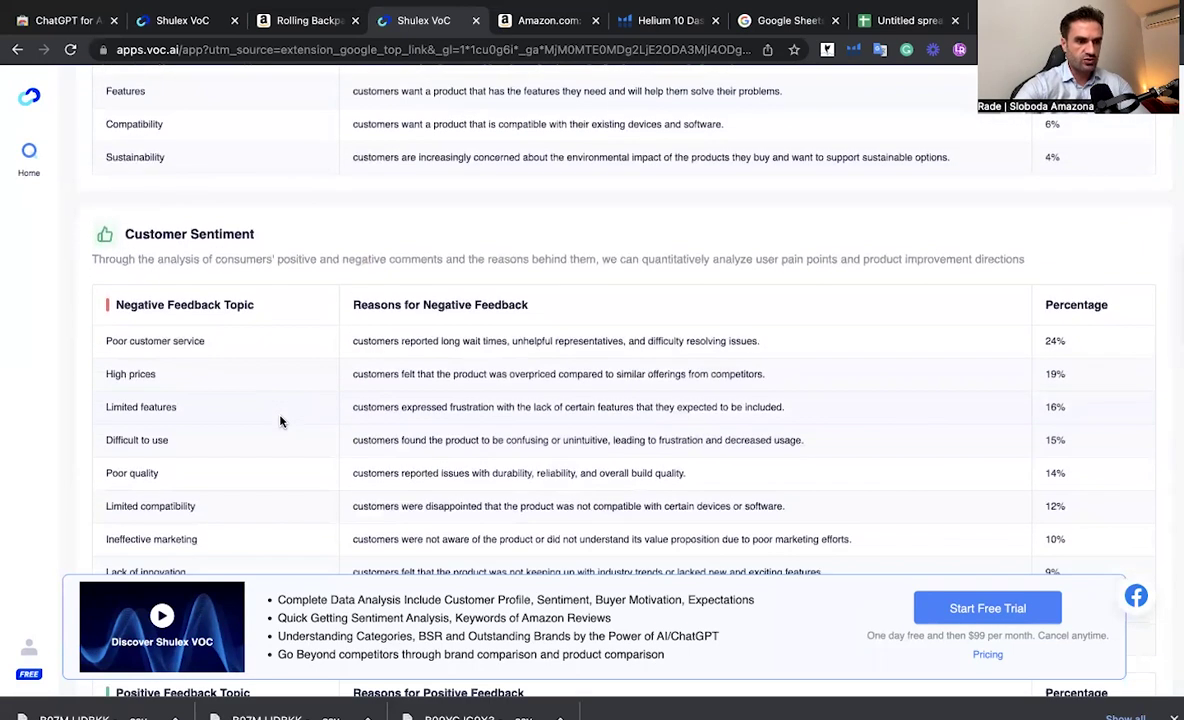
scroll(280, 418, down, 1)
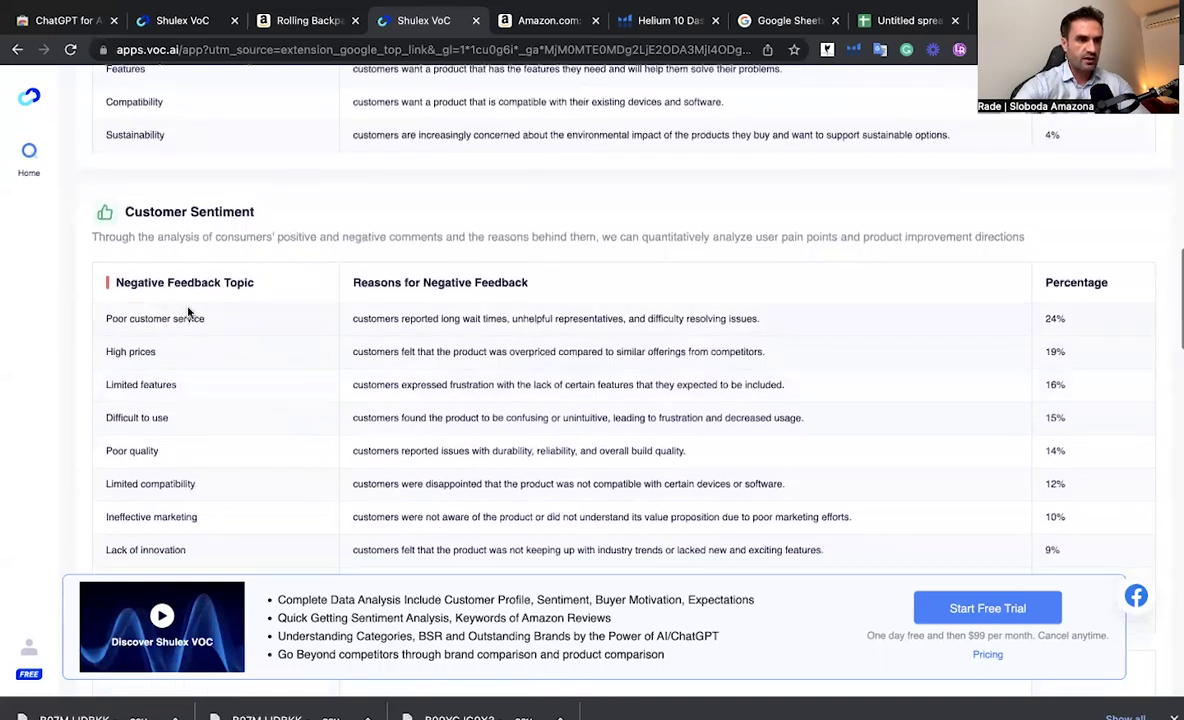
scroll(176, 300, down, 1)
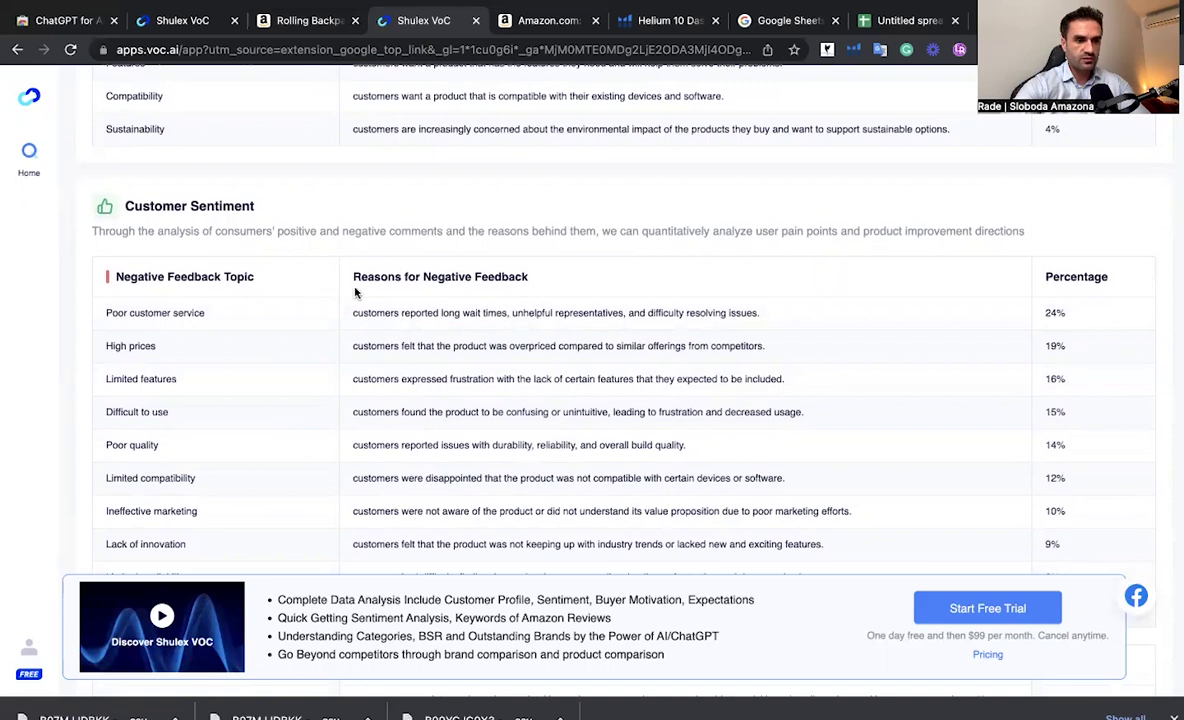
scroll(330, 296, down, 1)
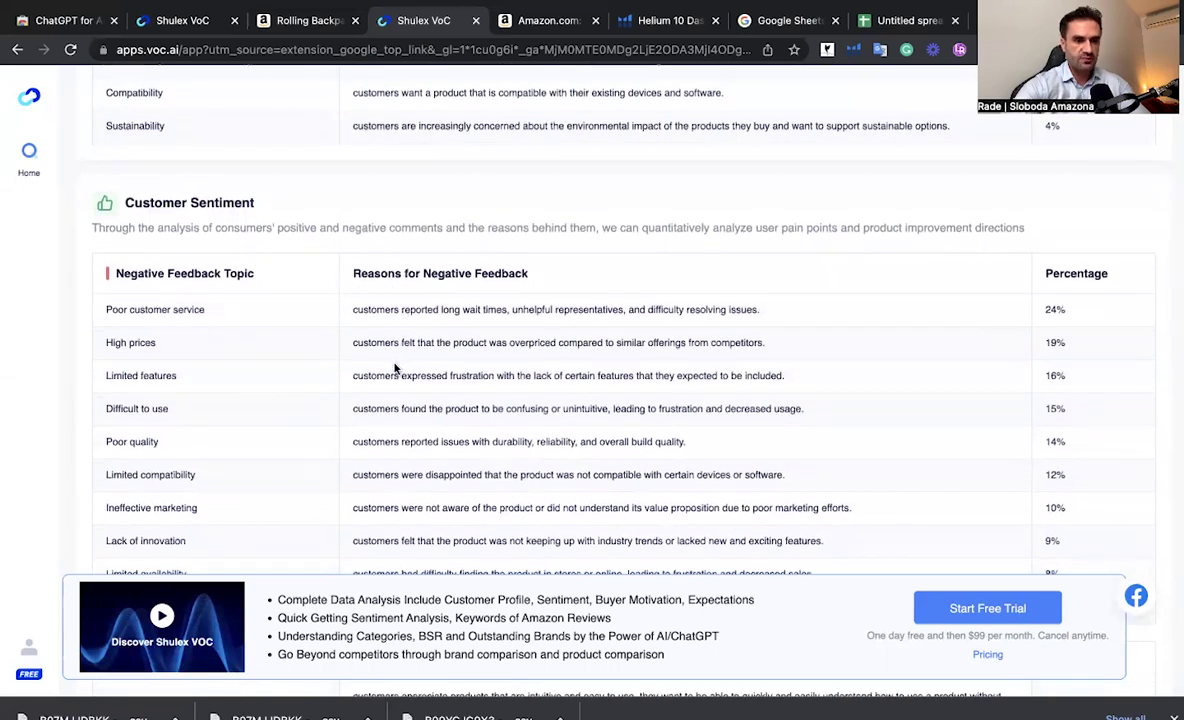
scroll(366, 338, down, 1)
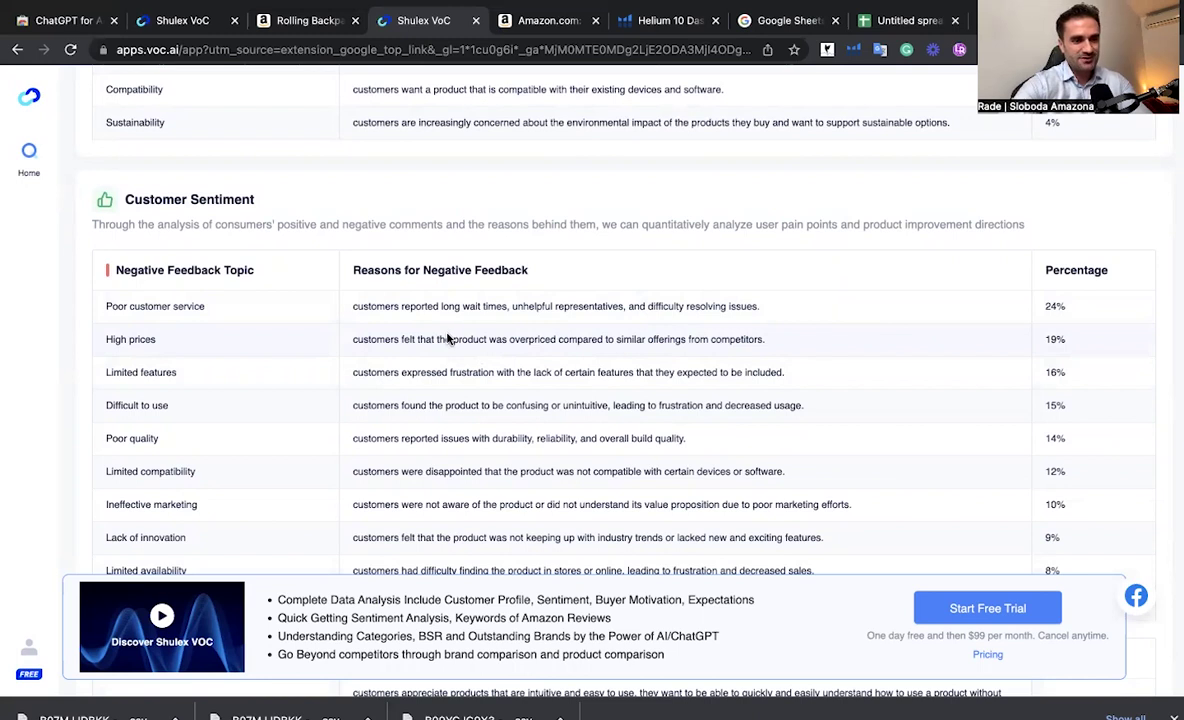
scroll(447, 337, down, 1)
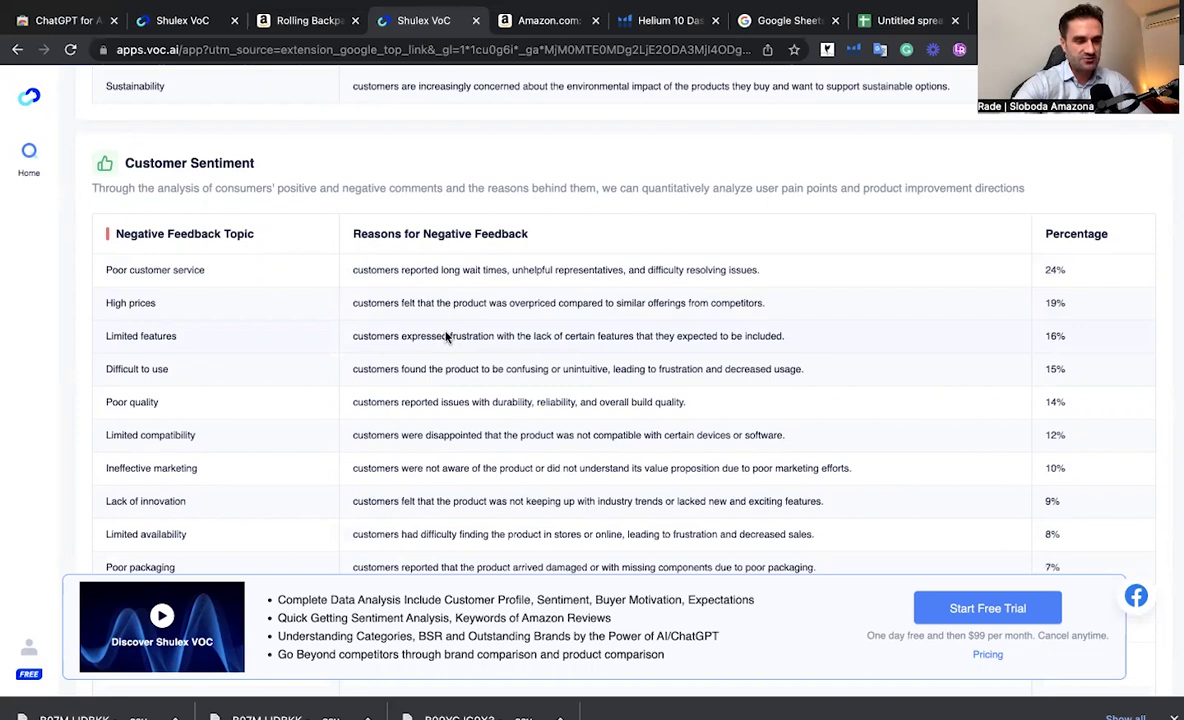
scroll(447, 337, down, 1)
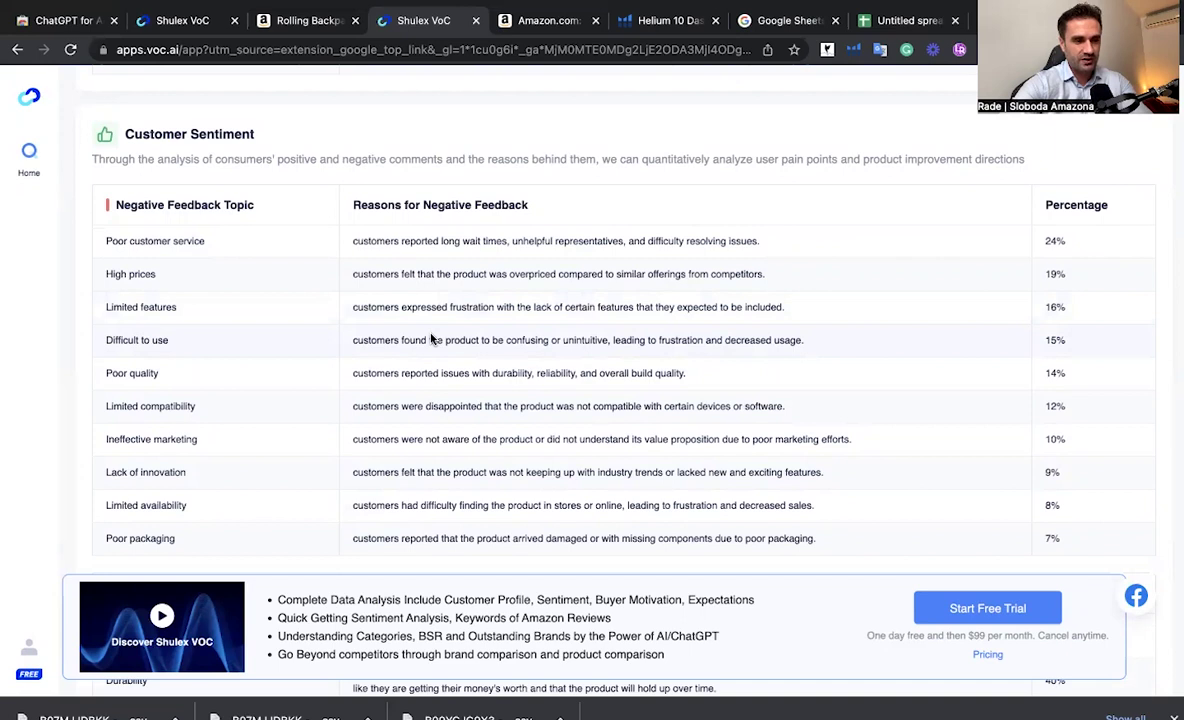
scroll(432, 339, down, 1)
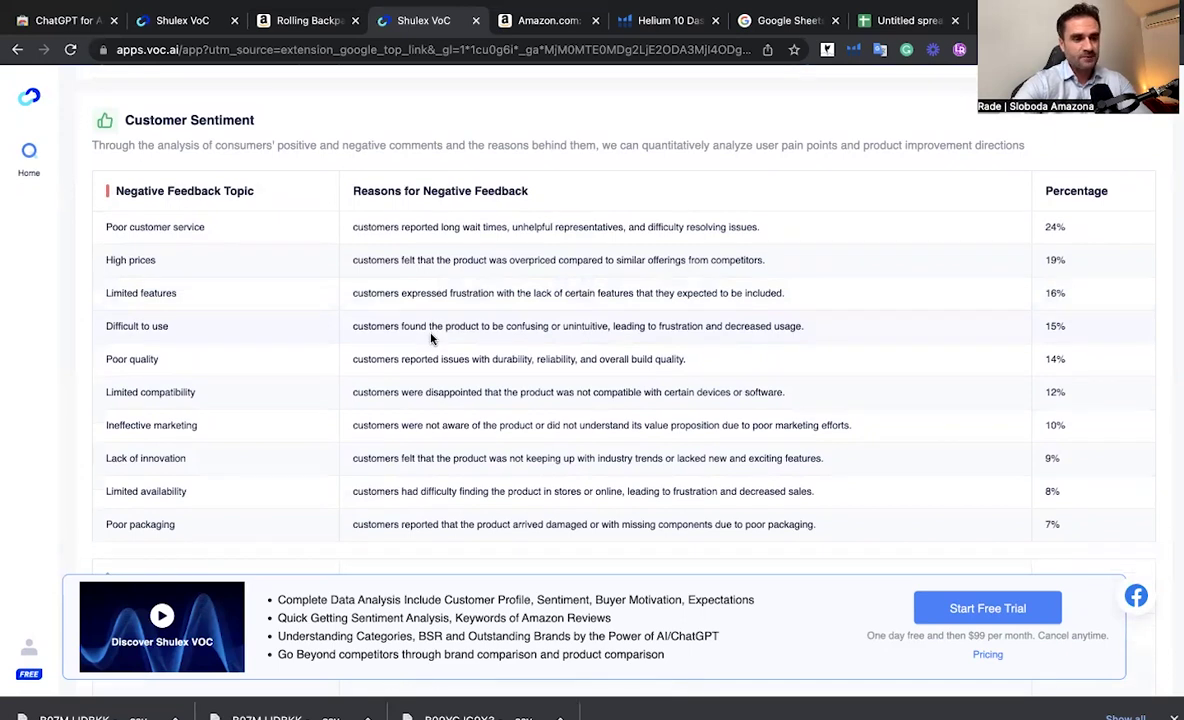
scroll(432, 339, down, 3)
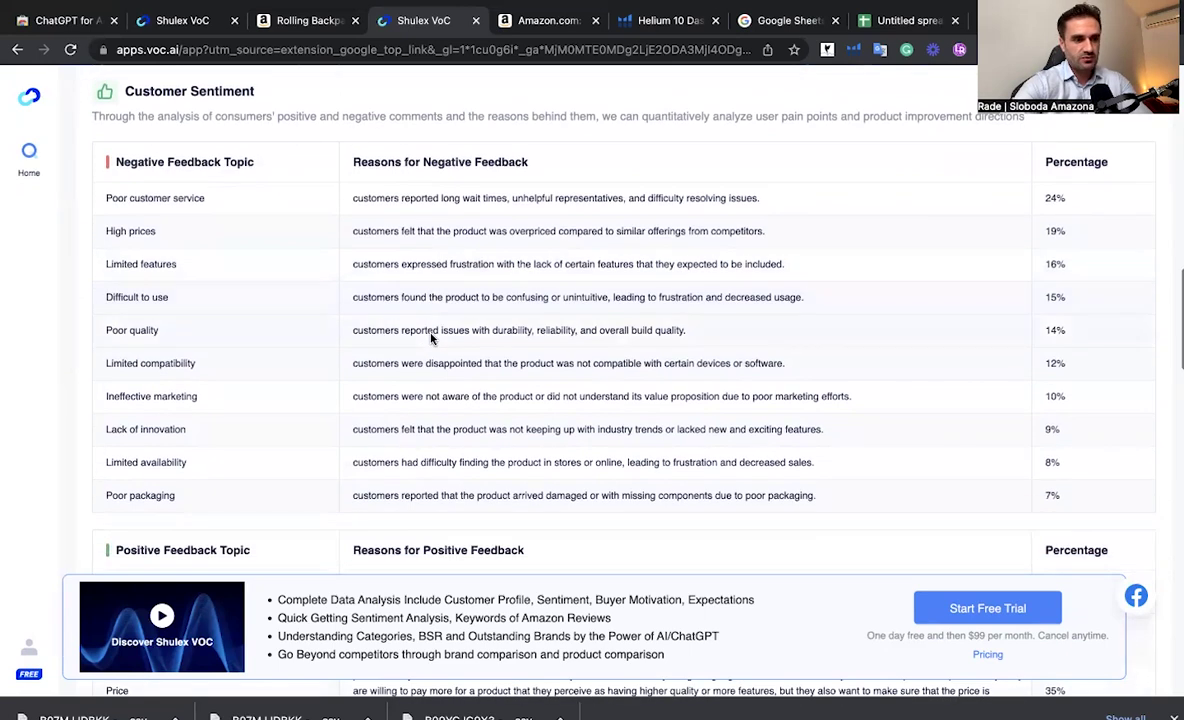
scroll(432, 339, down, 1)
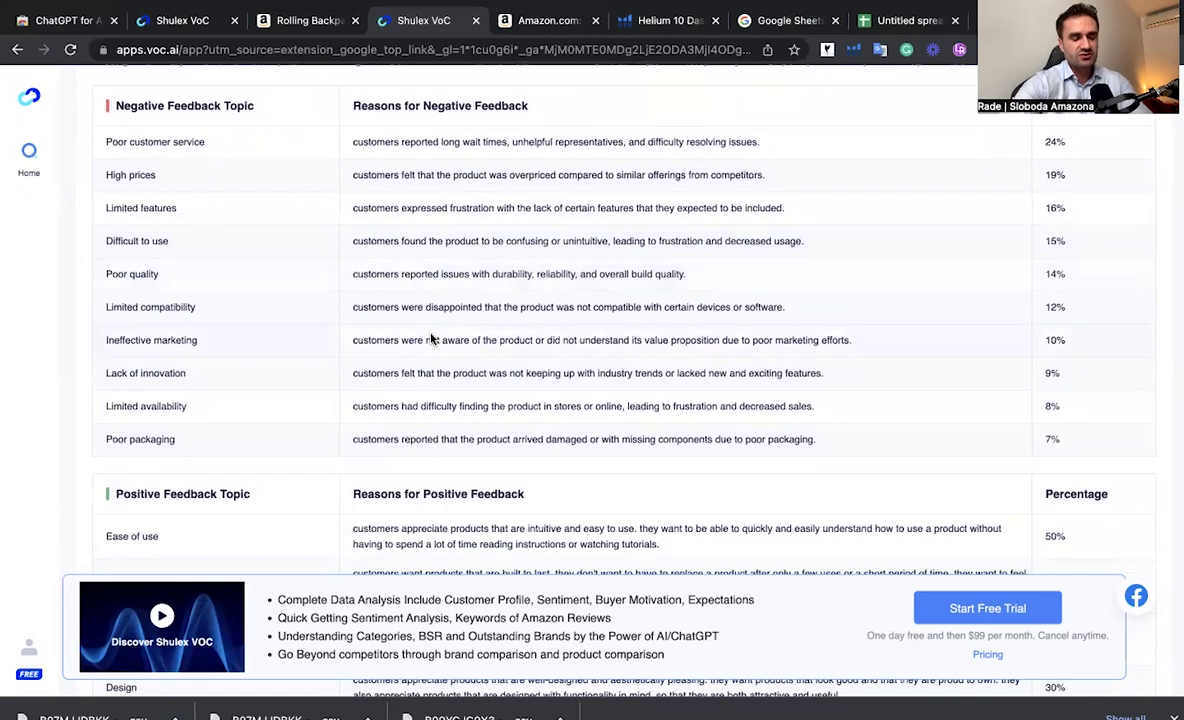
scroll(432, 339, down, 1)
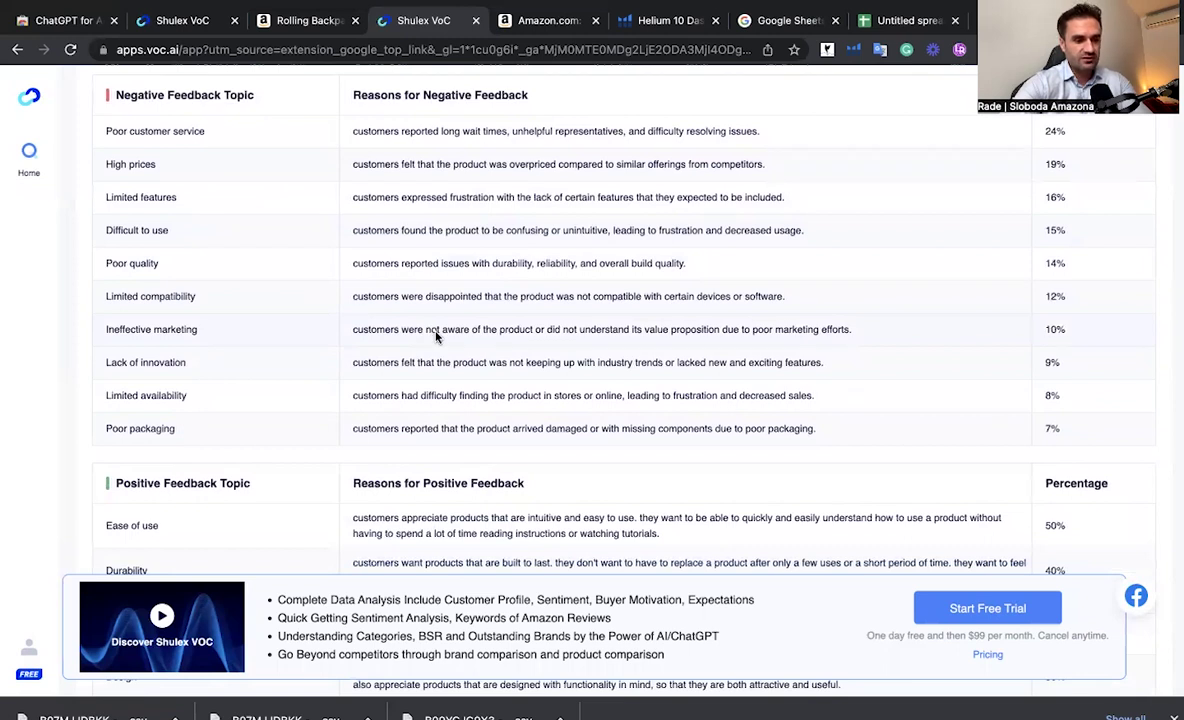
scroll(436, 337, down, 1)
scroll(436, 337, down, 1)
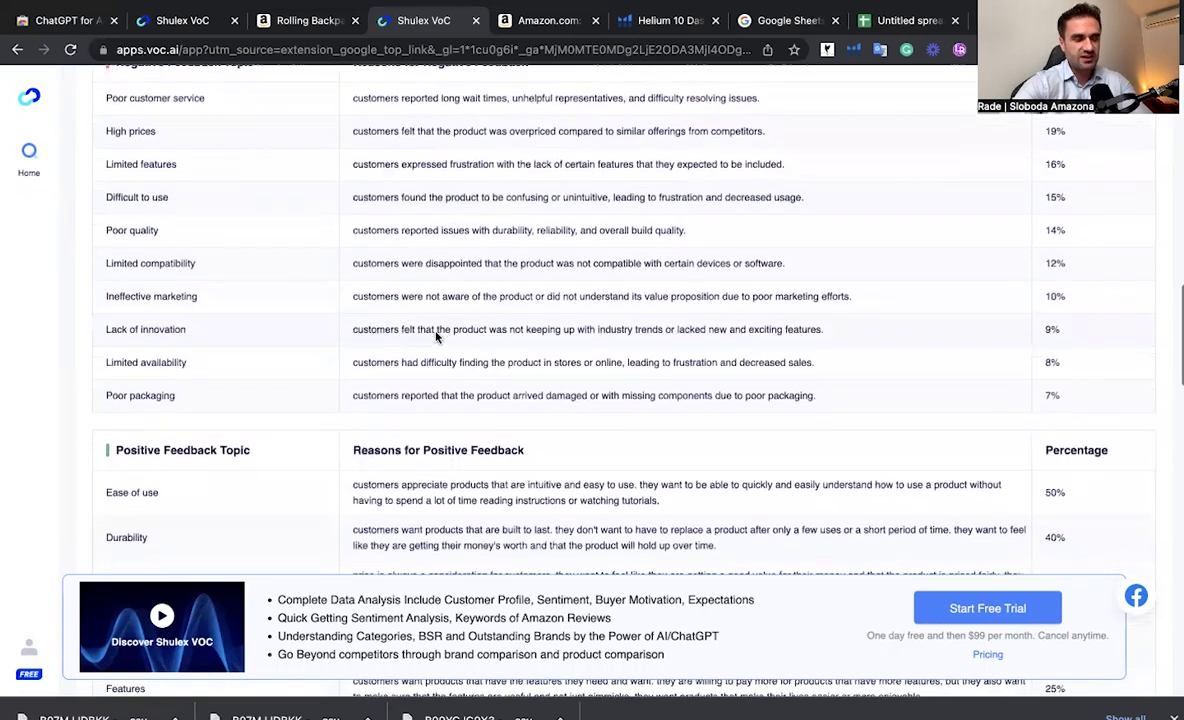
scroll(436, 337, up, 1)
scroll(433, 336, down, 2)
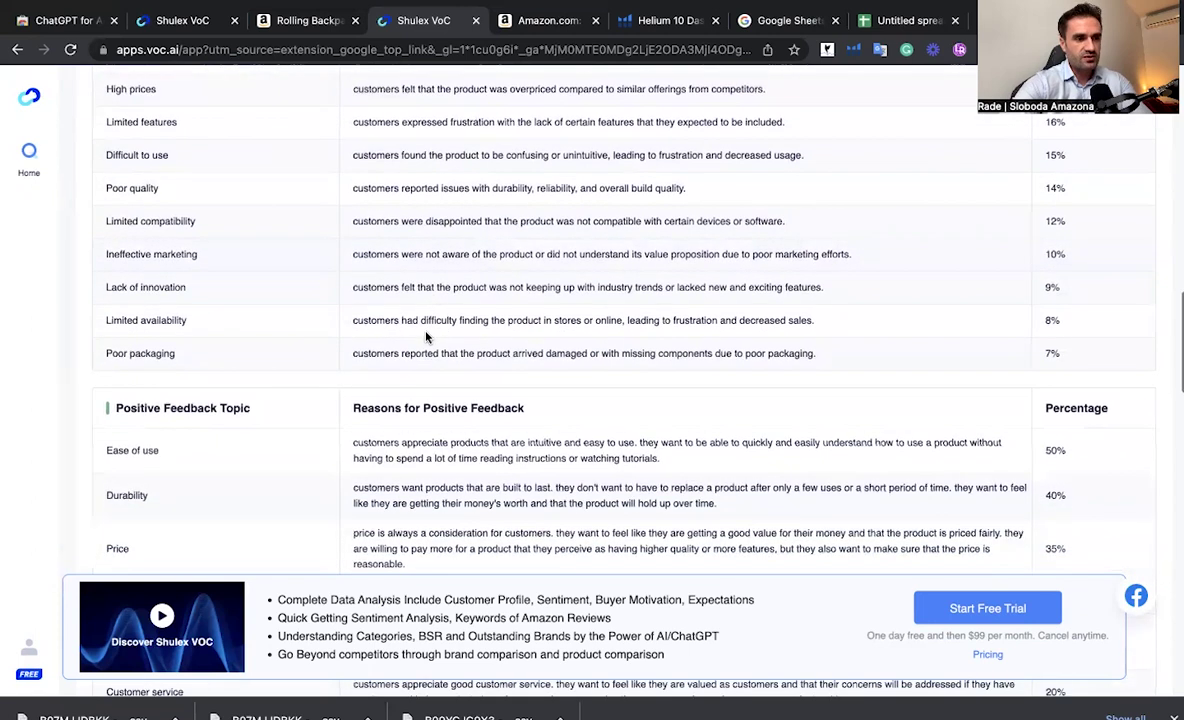
Read the Positive Feedback topics and reasons, from ease of use to environmental impact, and compare them with the negative feedback table
scroll(426, 345, down, 2)
scroll(425, 343, down, 3)
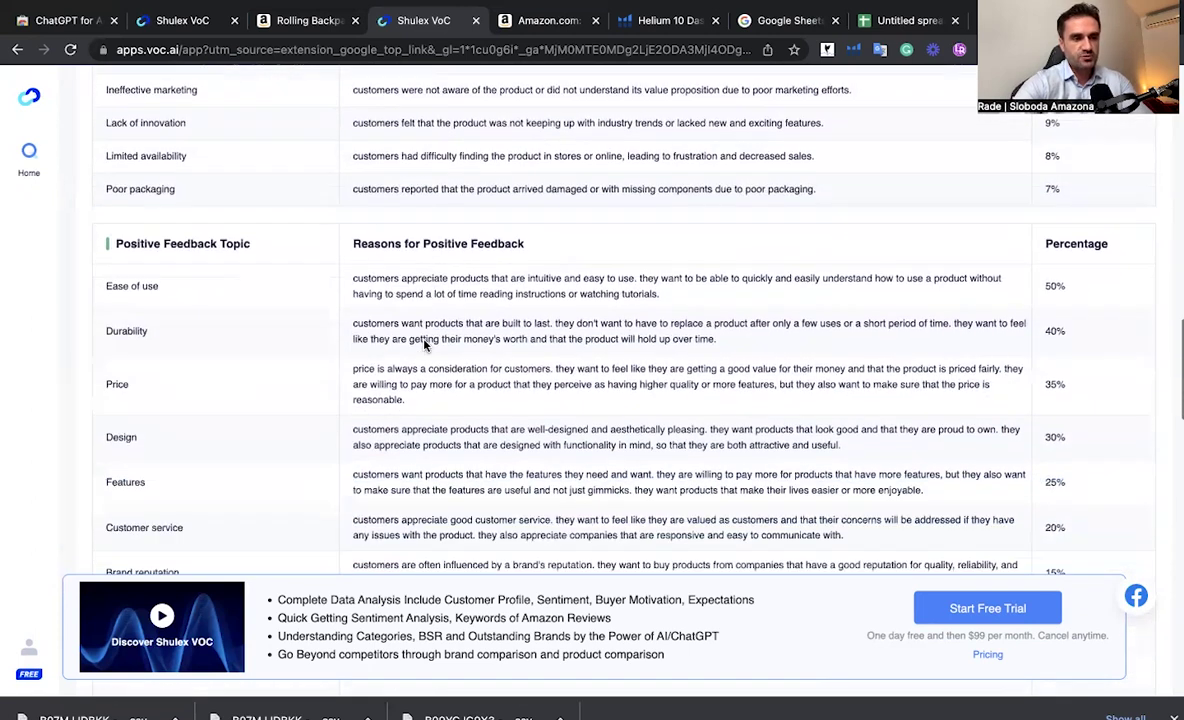
scroll(445, 340, down, 5)
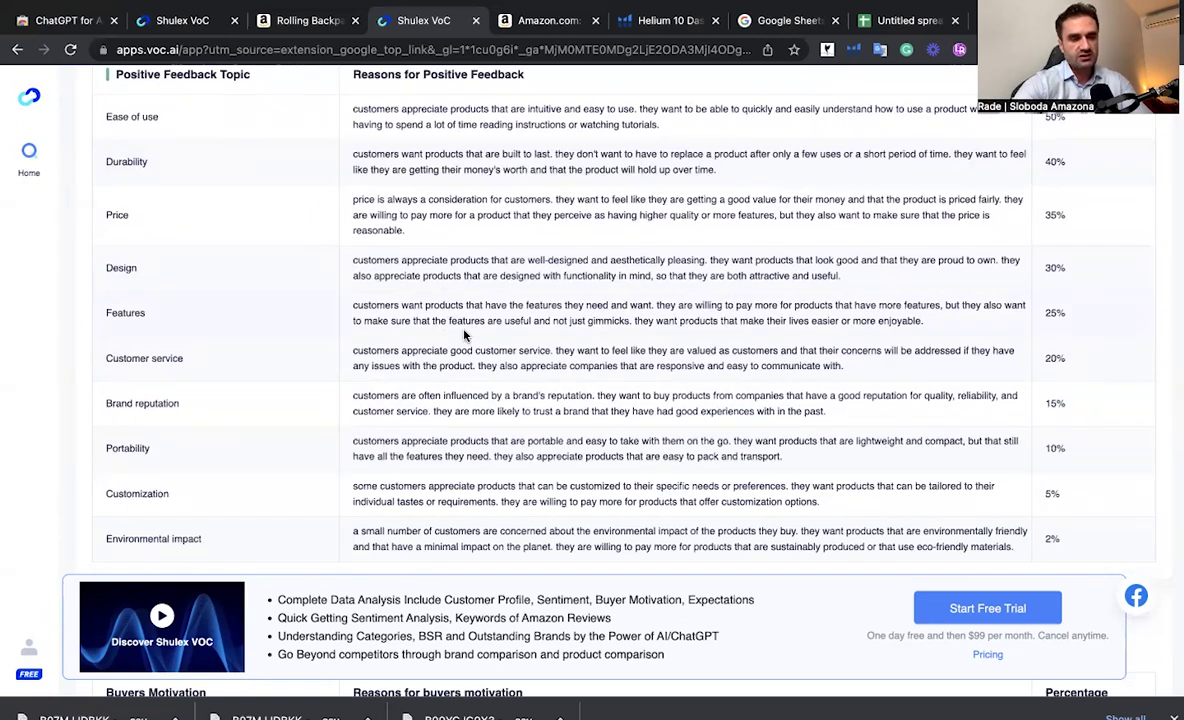
scroll(461, 340, up, 9)
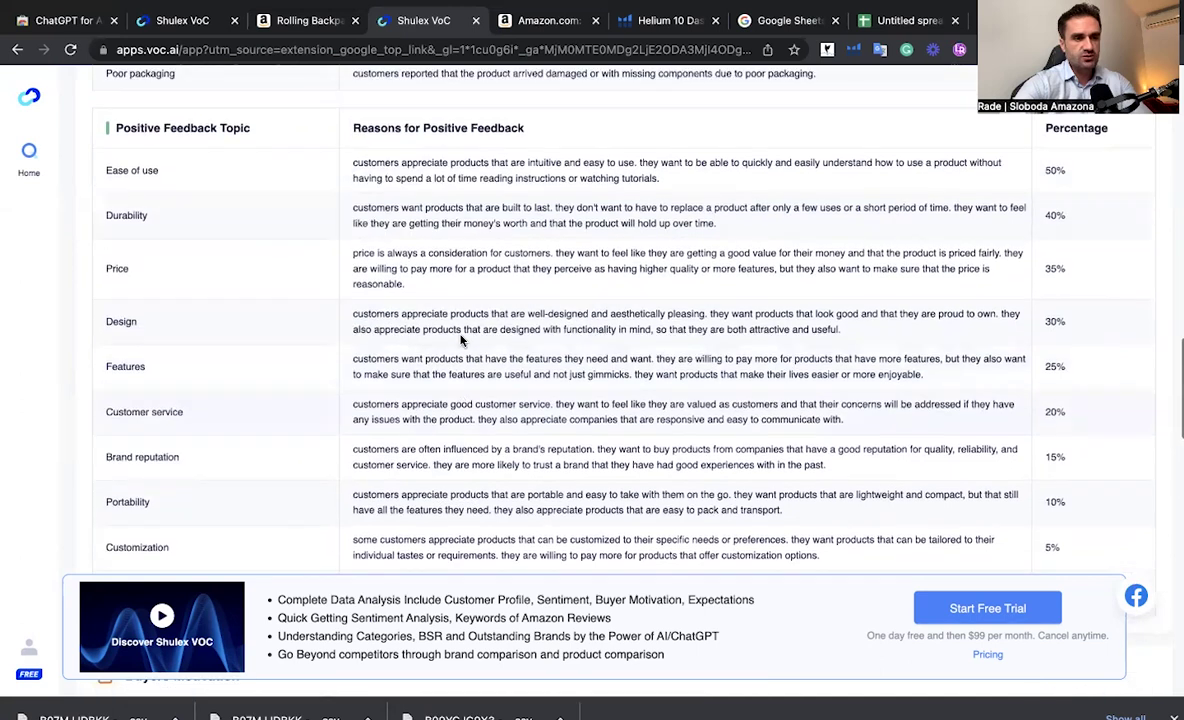
scroll(461, 340, up, 2)
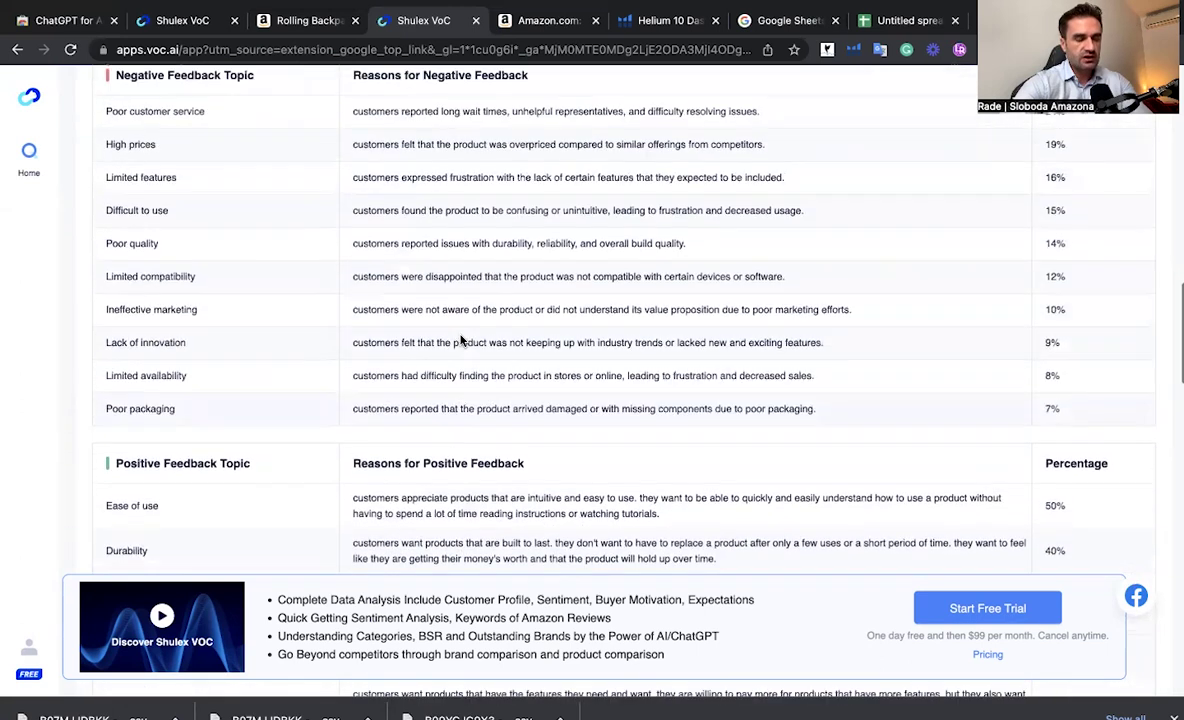
scroll(461, 340, down, 3)
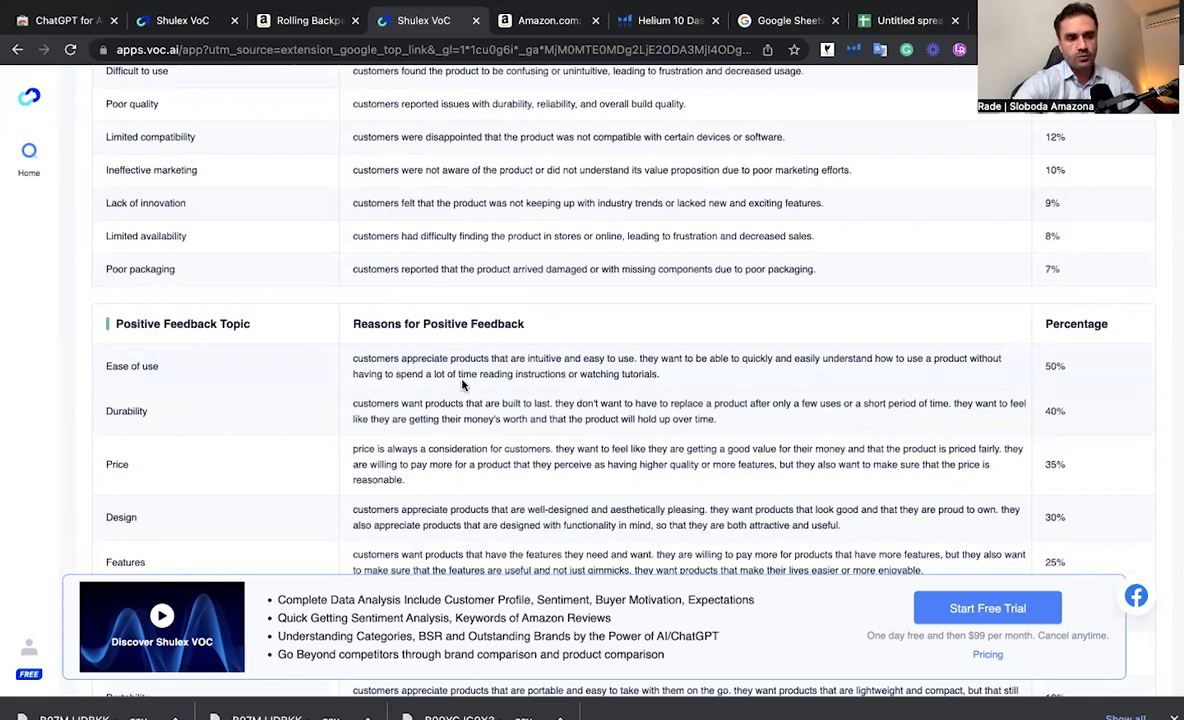
scroll(475, 382, up, 4)
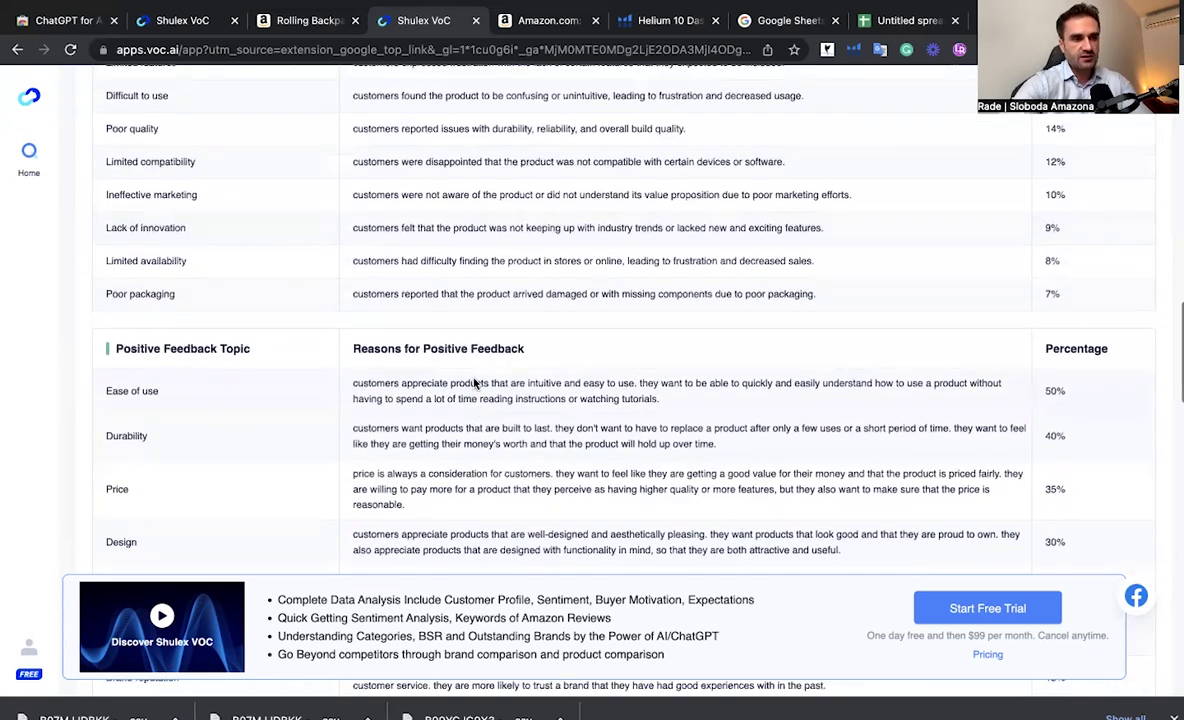
scroll(475, 382, down, 2)
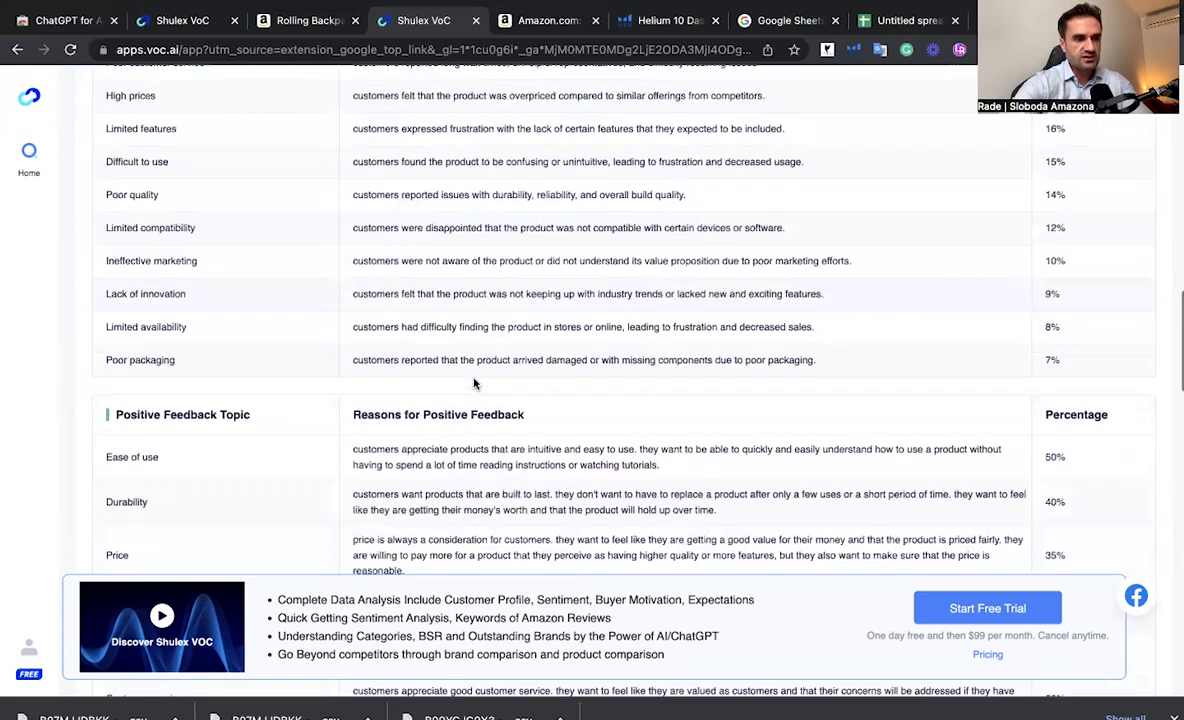
scroll(475, 382, down, 5)
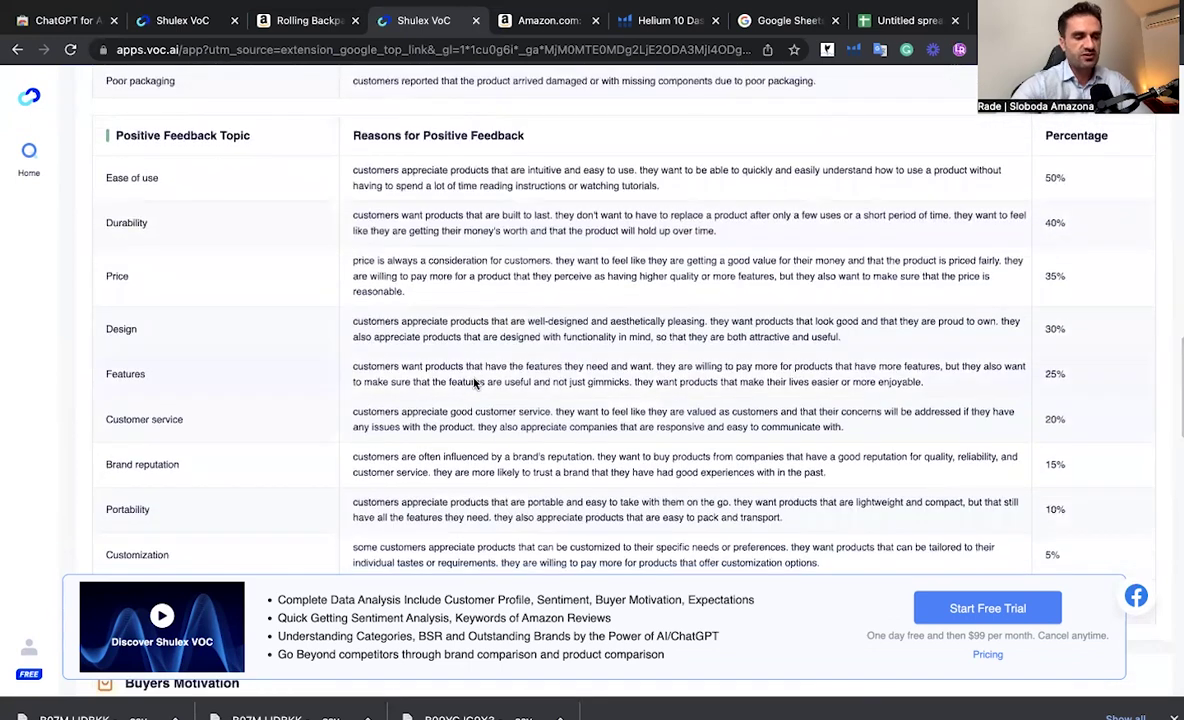
scroll(475, 382, down, 4)
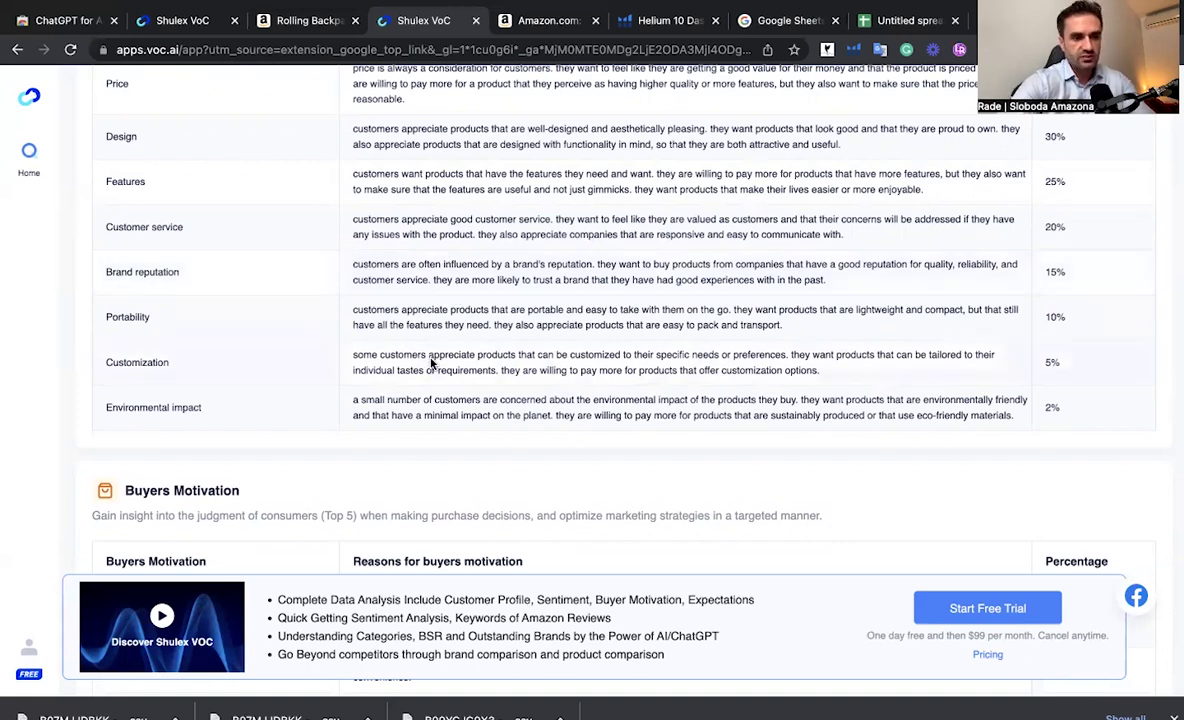
Examine the Buyers Motivation table's reasons and percentages, from price and quality down to availability
scroll(432, 364, down, 2)
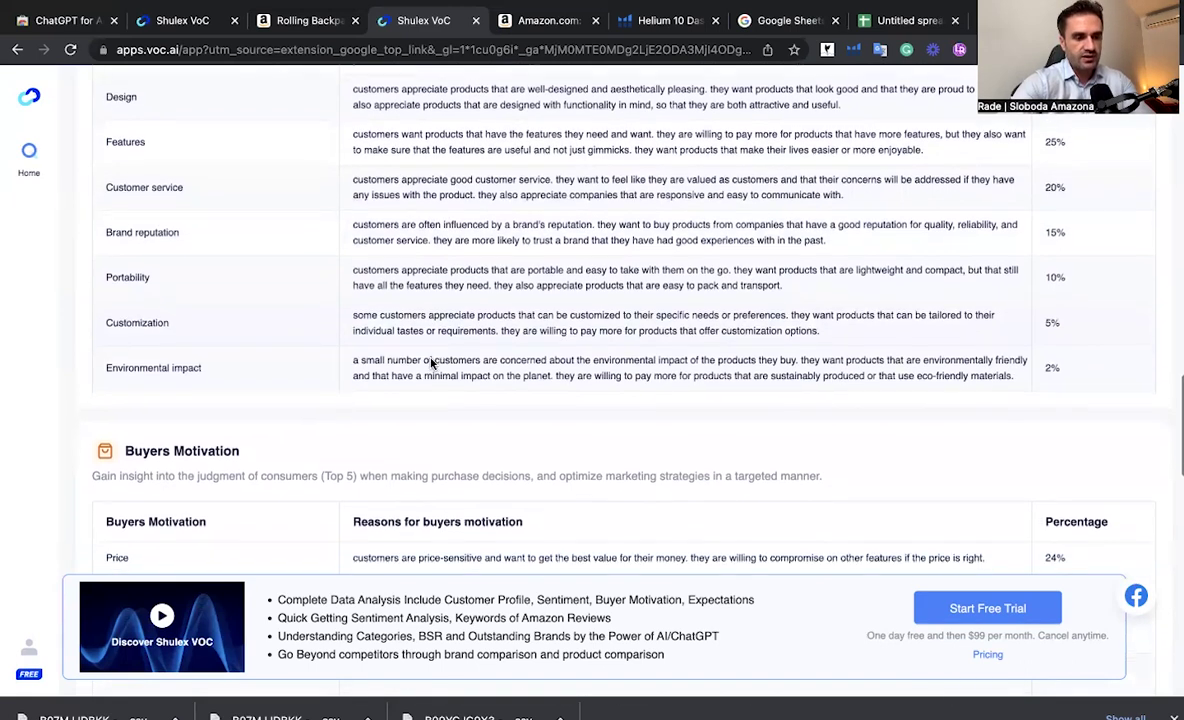
scroll(432, 364, down, 1)
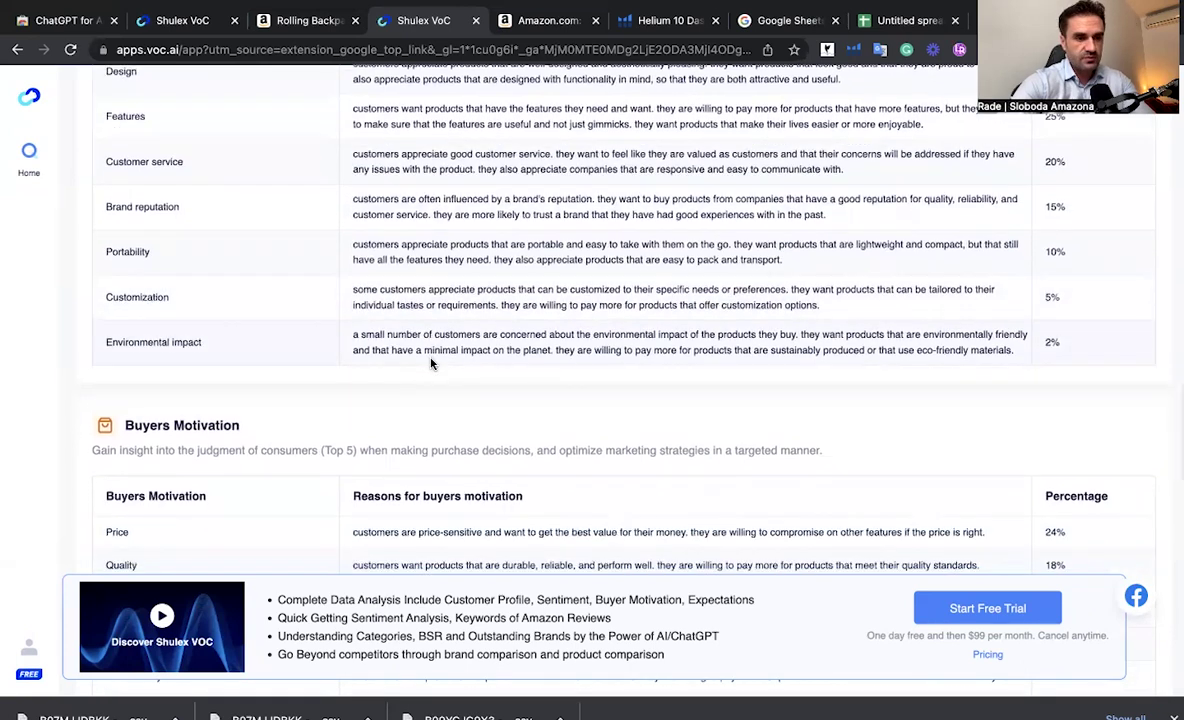
scroll(432, 364, down, 2)
scroll(432, 364, down, 2)
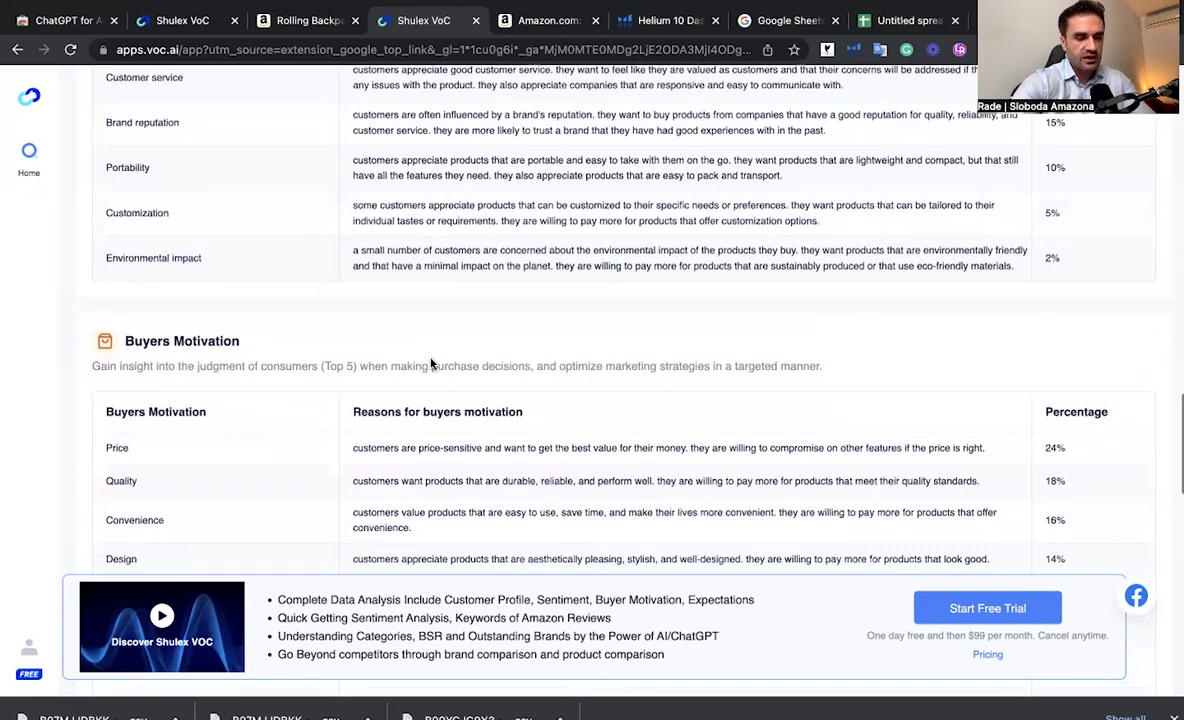
scroll(432, 364, down, 2)
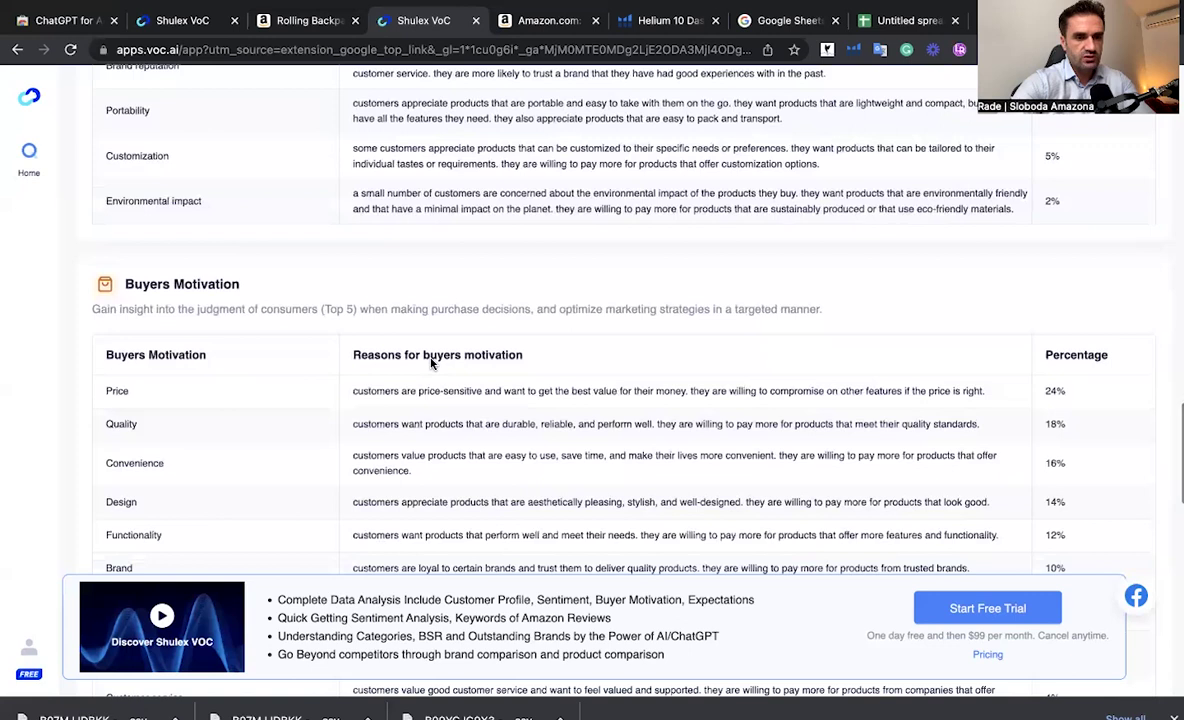
scroll(432, 364, down, 2)
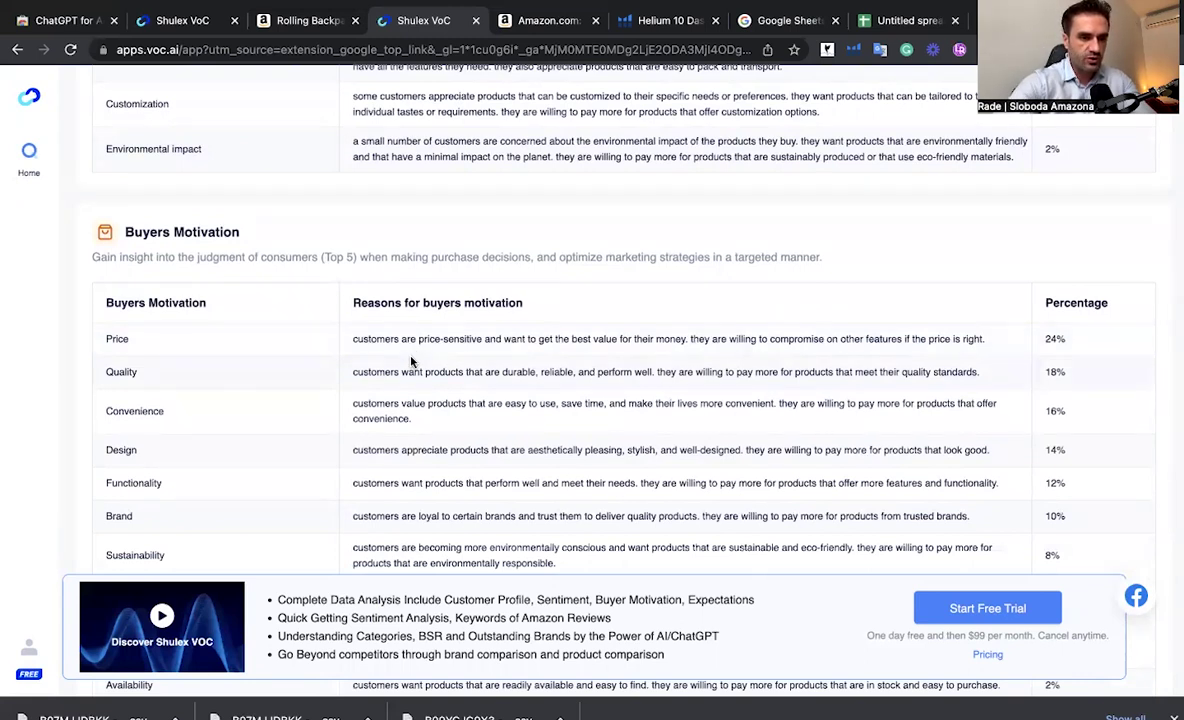
scroll(410, 362, down, 2)
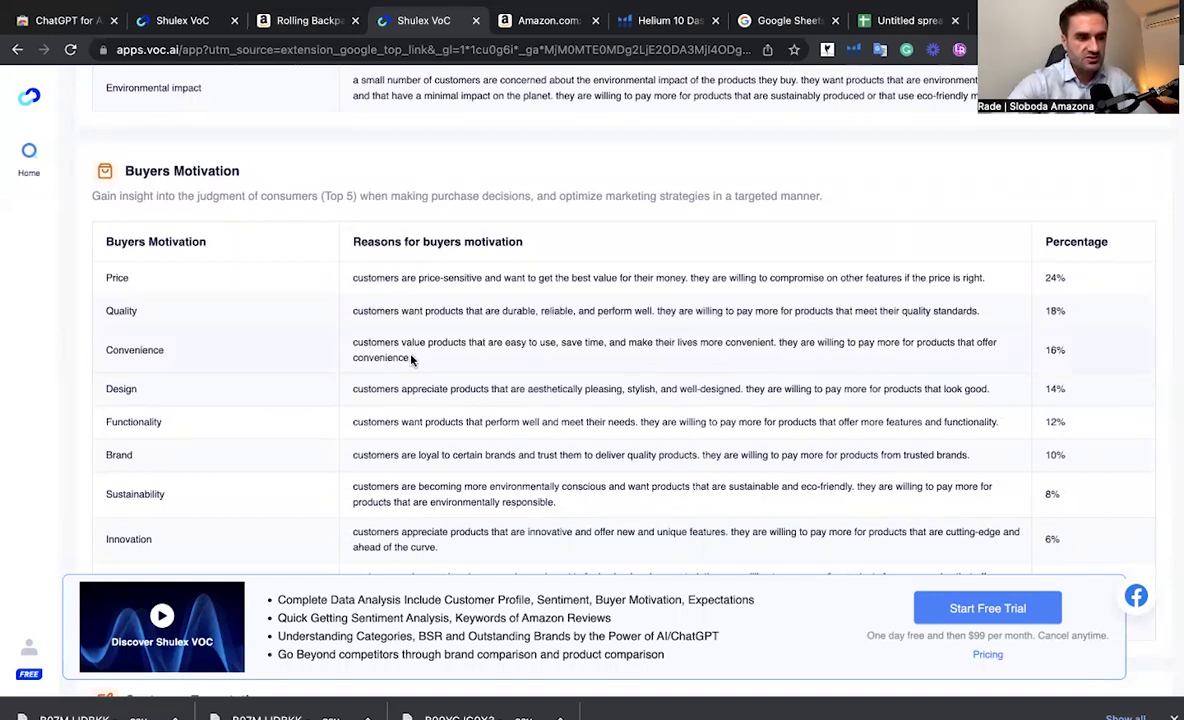
scroll(410, 360, down, 1)
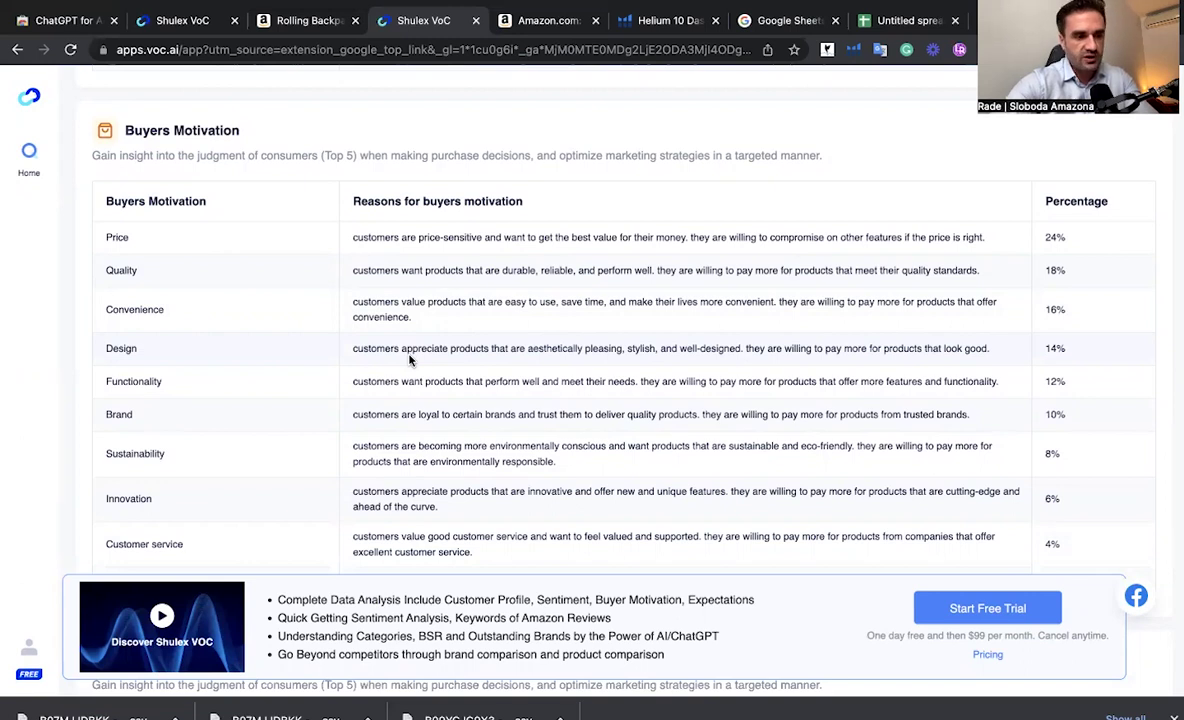
scroll(410, 360, down, 1)
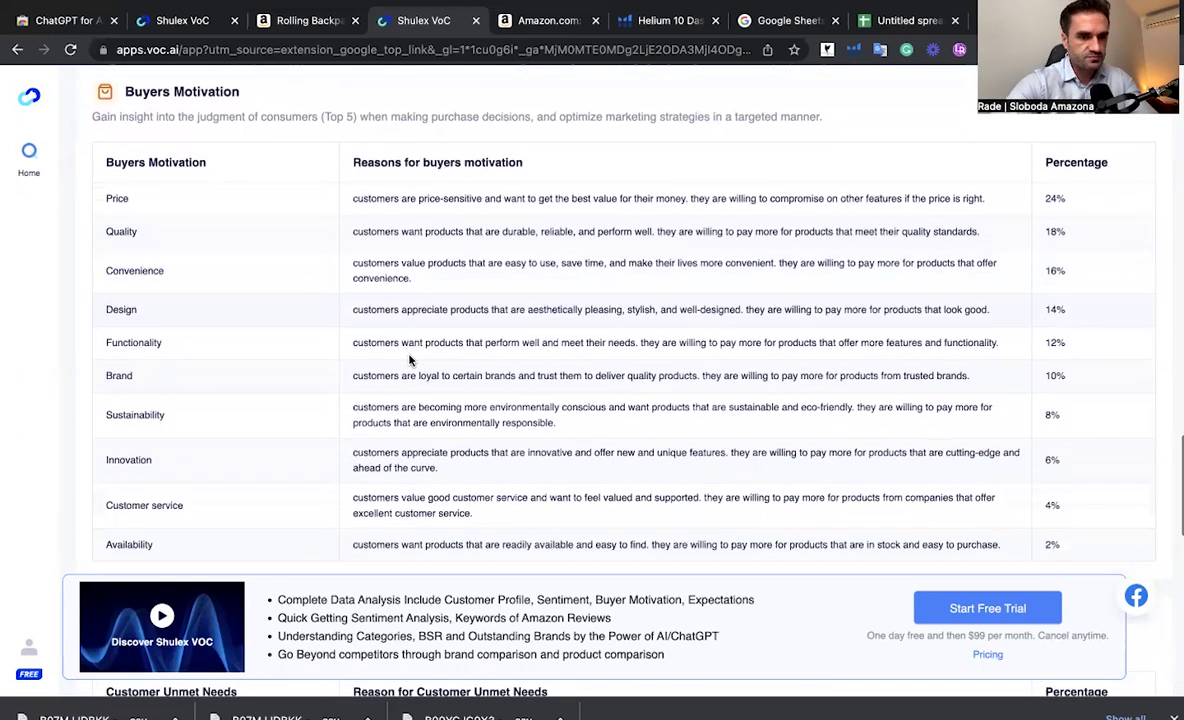
Examine the report's Customer Expectations, Service Sentiment and Recommended Comparison sections, rechecking the Buyers Motivation table
scroll(388, 358, down, 5)
scroll(388, 360, down, 5)
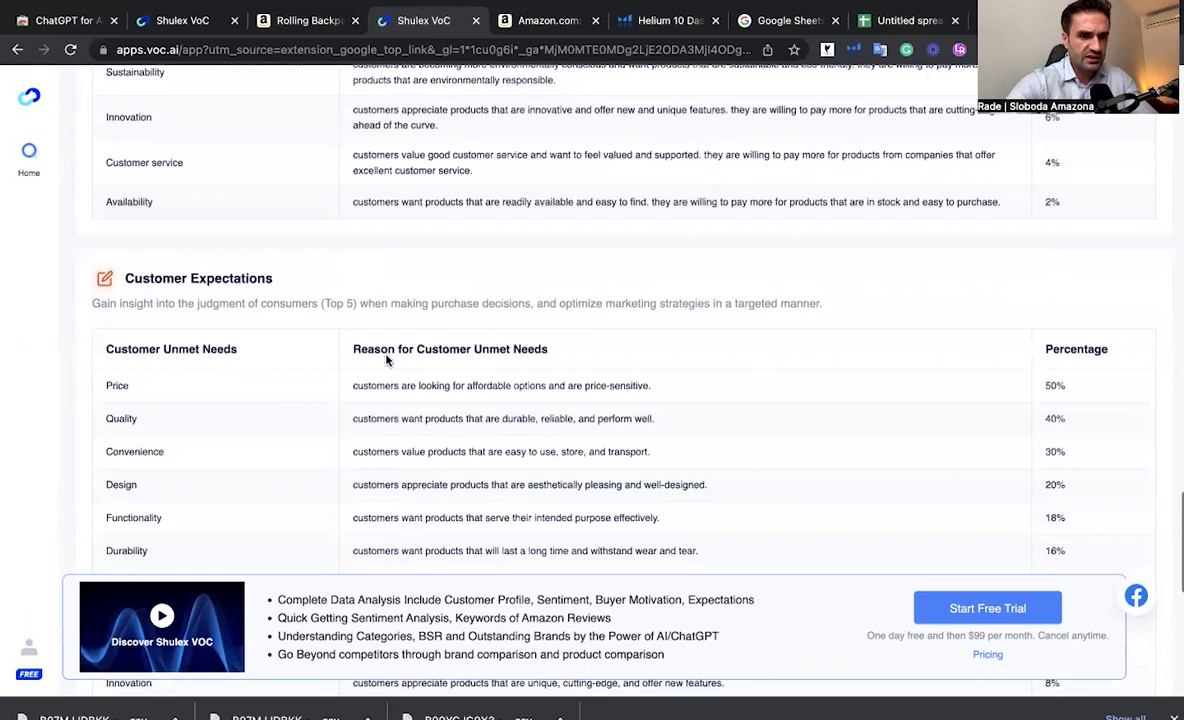
scroll(387, 360, down, 3)
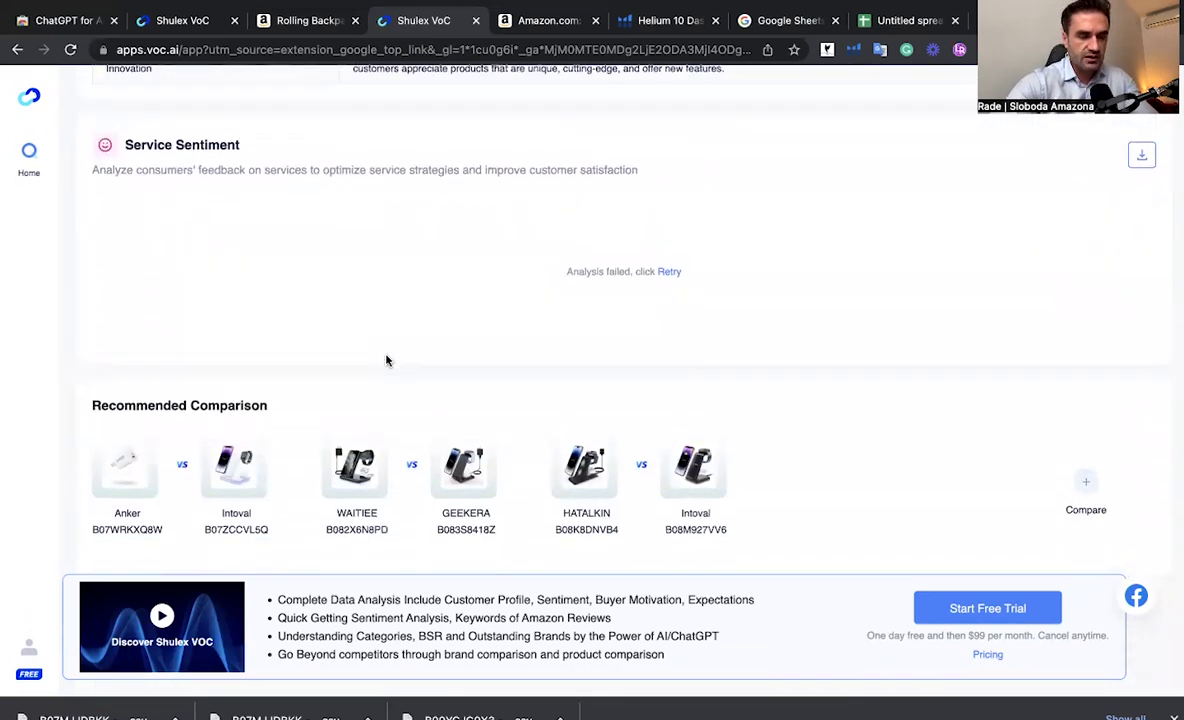
scroll(387, 360, up, 12)
scroll(387, 360, up, 10)
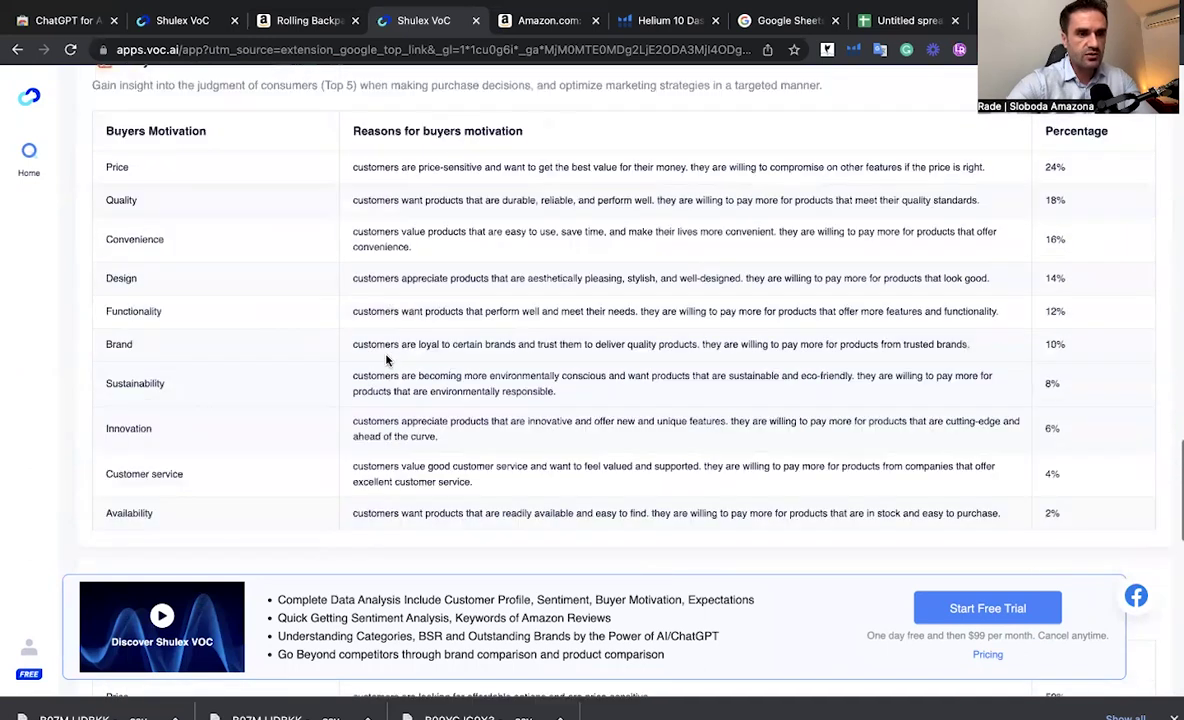
scroll(523, 387, down, 20)
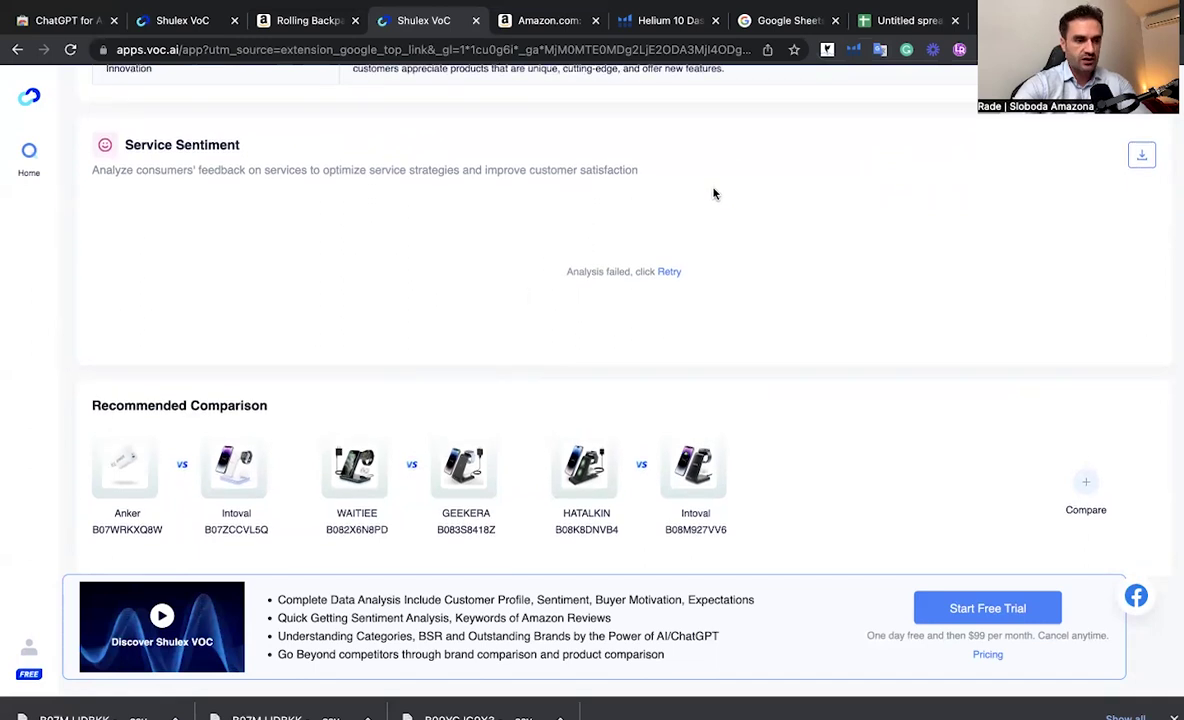
Revisit the filtered VANKEAN backpack review phrases in Google Sheets and return to the Shulex VOC report
click(880, 27)
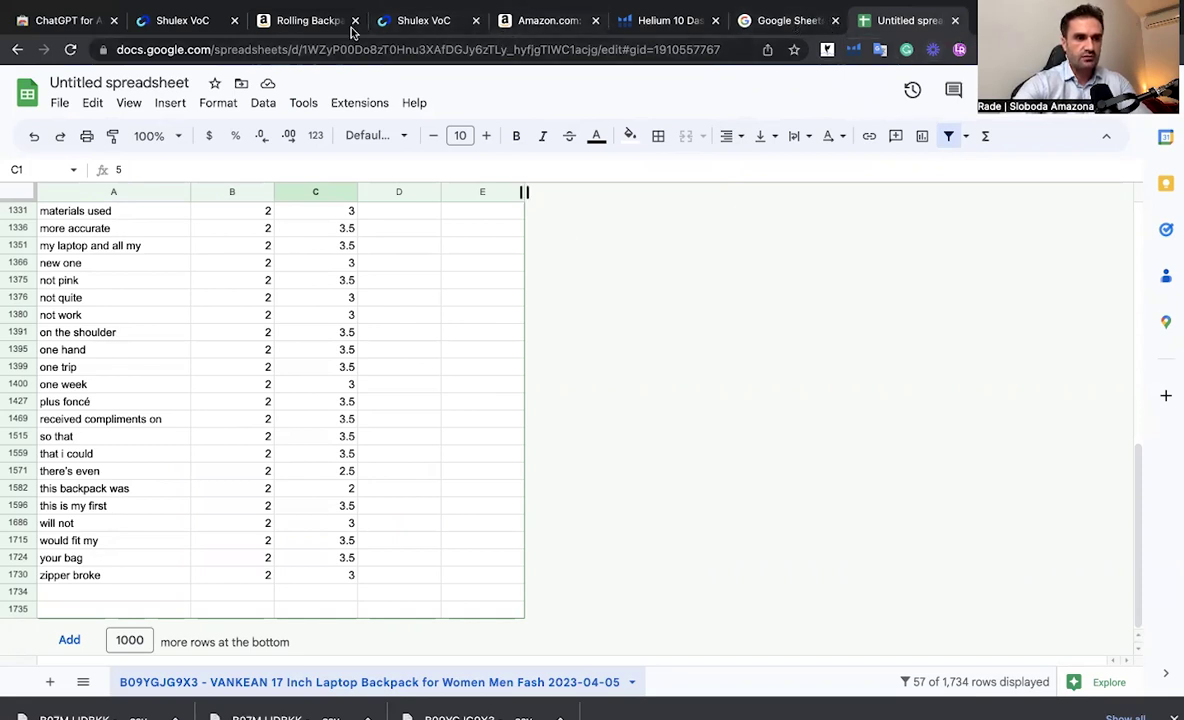
click(395, 24)
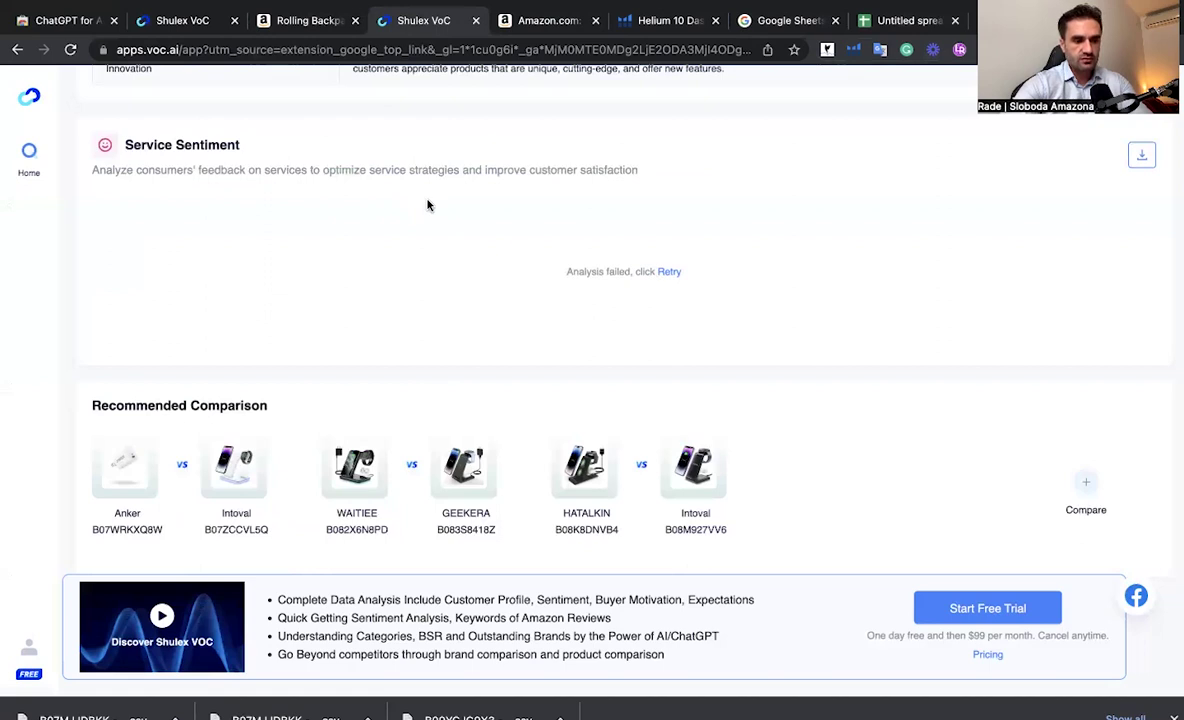